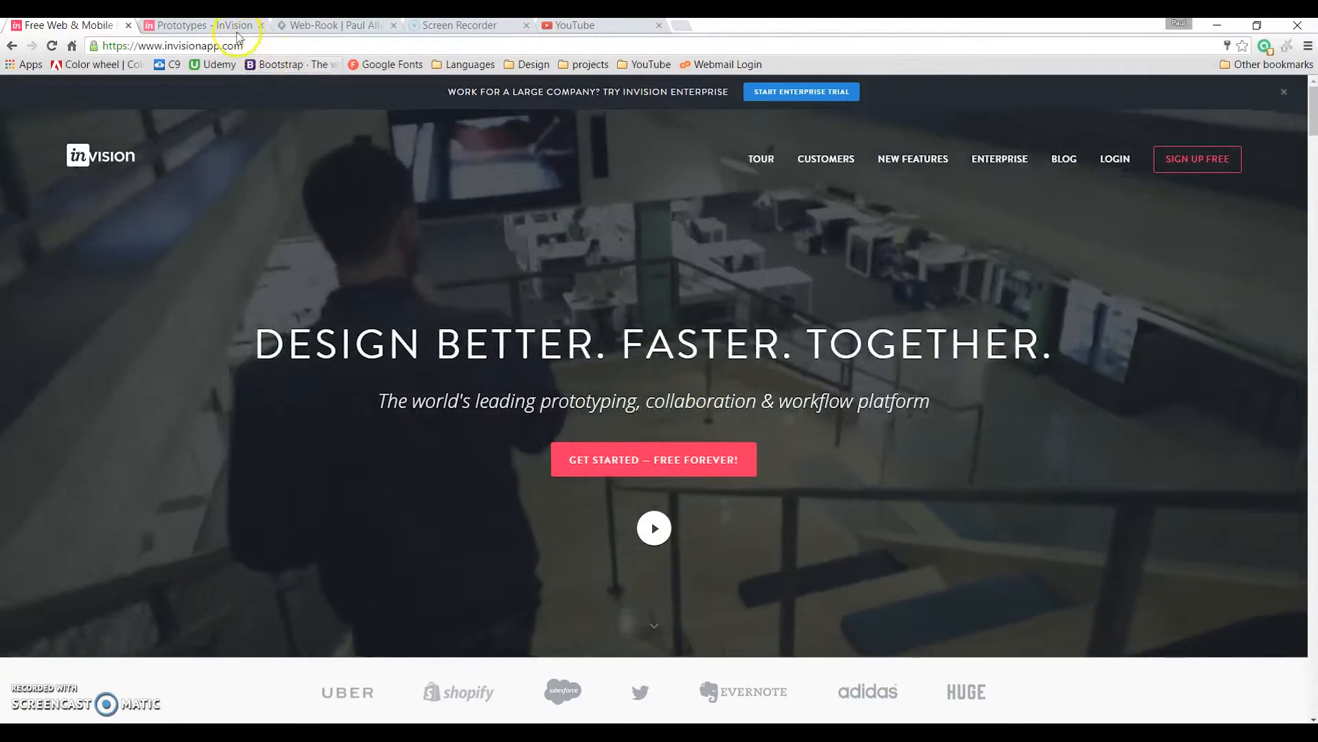
- Create a new InVision prototype named Fancy Site with the type Desktop (Web)
{"action": "left_click", "coordinate": [234, 28]}
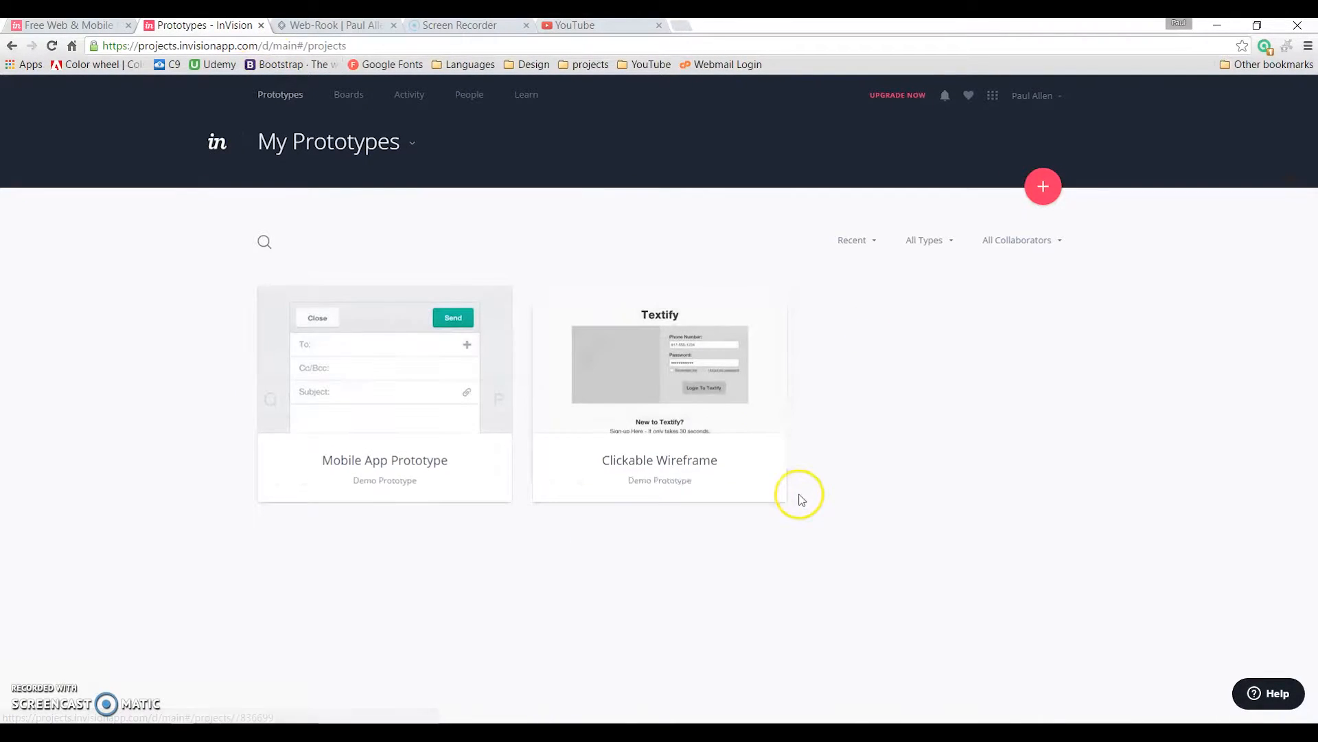
{"action": "left_click", "coordinate": [1043, 186]}
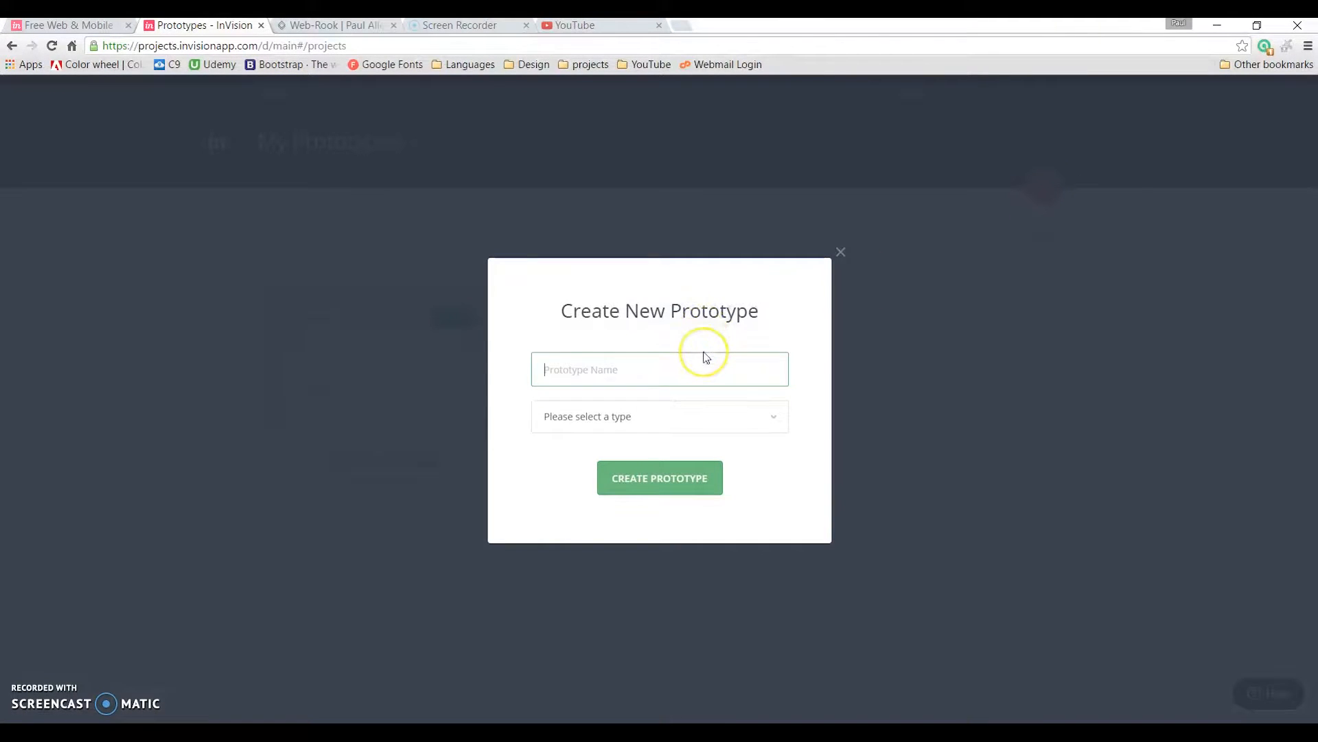
{"action": "type", "text": "Fancy Site"}
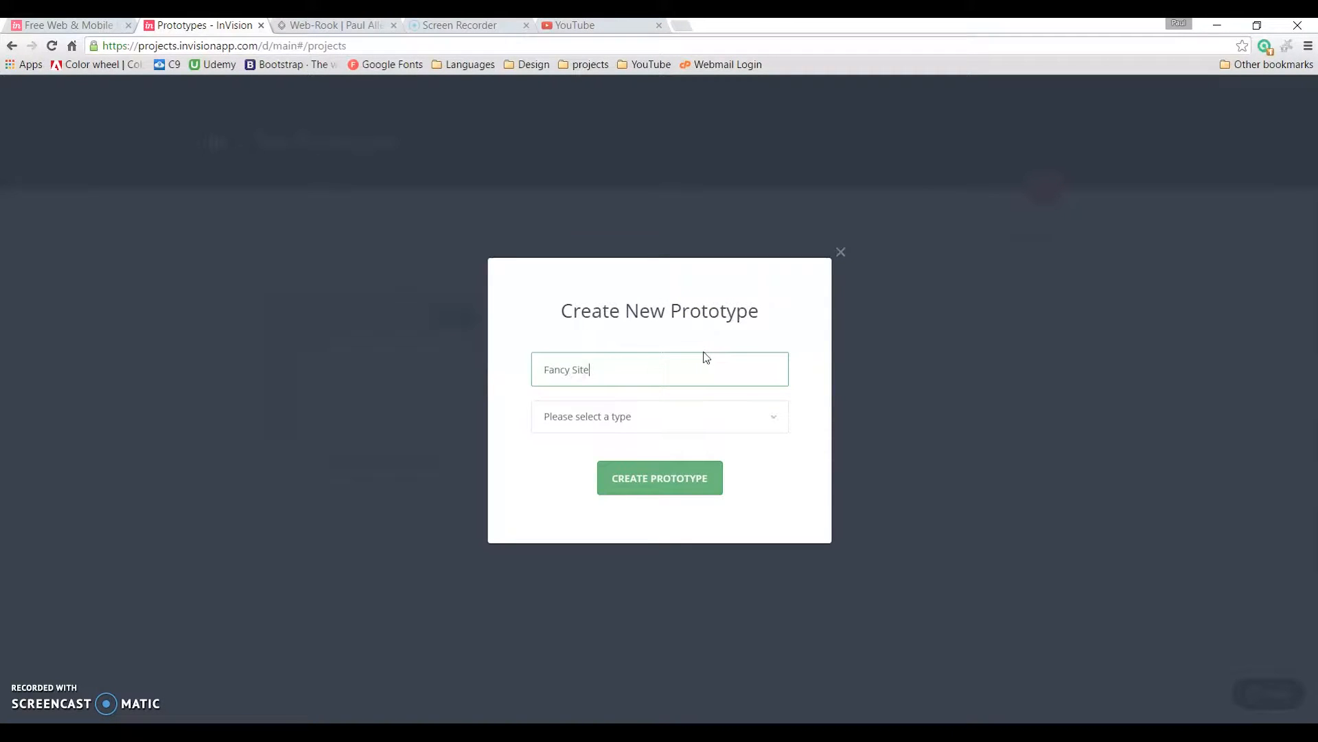
{"action": "left_click", "coordinate": [622, 420]}
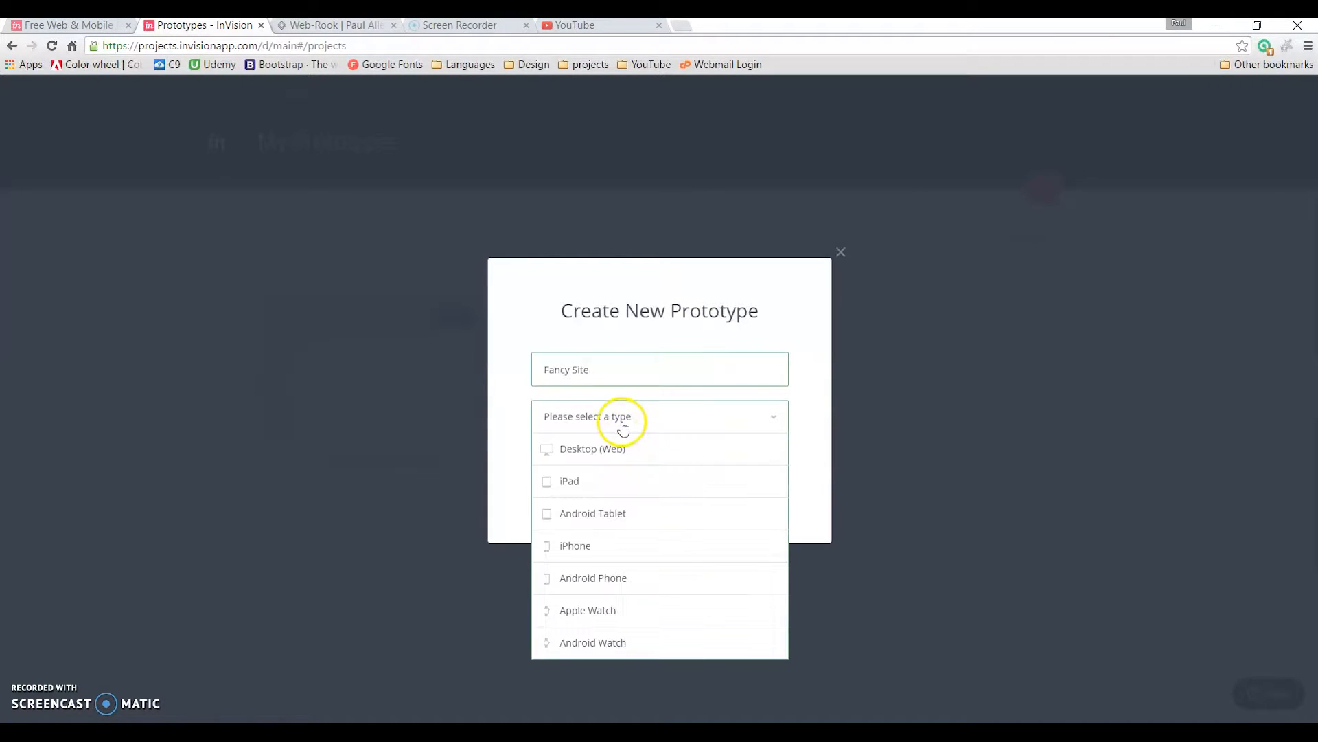
{"action": "left_click", "coordinate": [616, 457]}
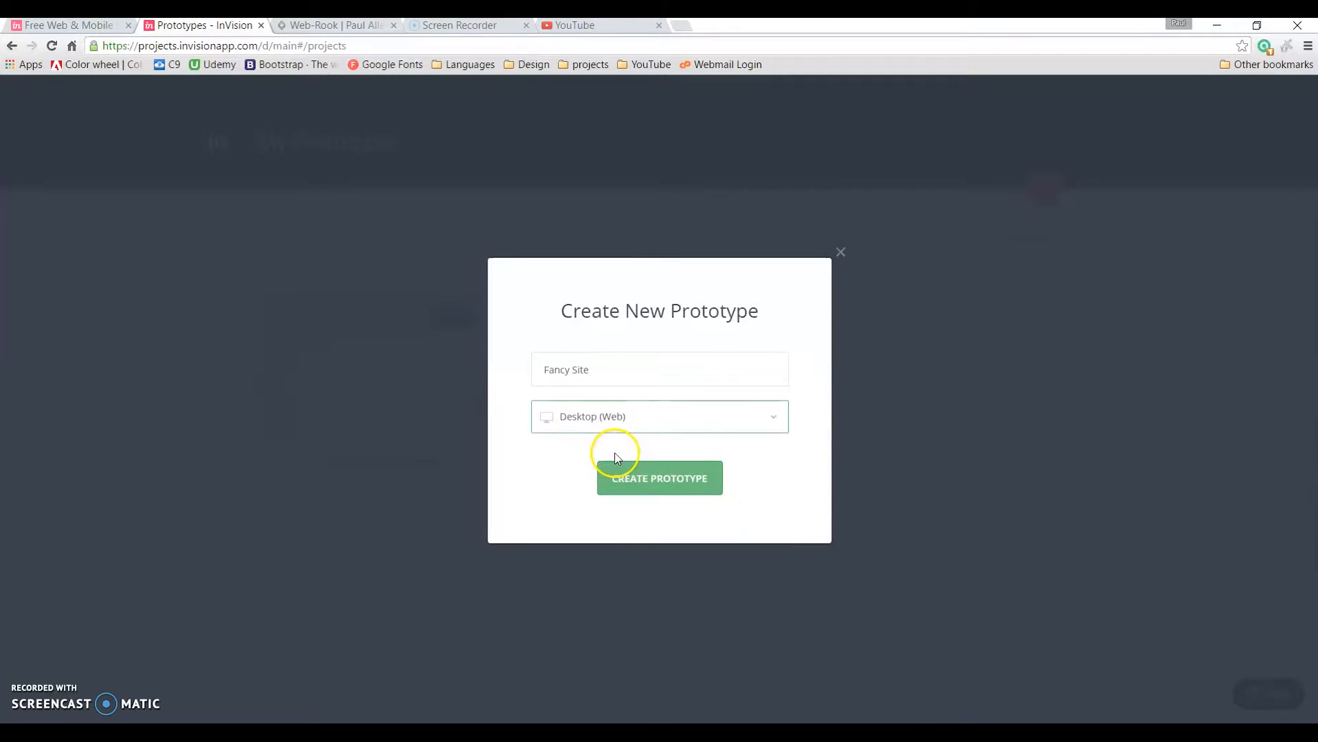
{"action": "left_click", "coordinate": [636, 479]}
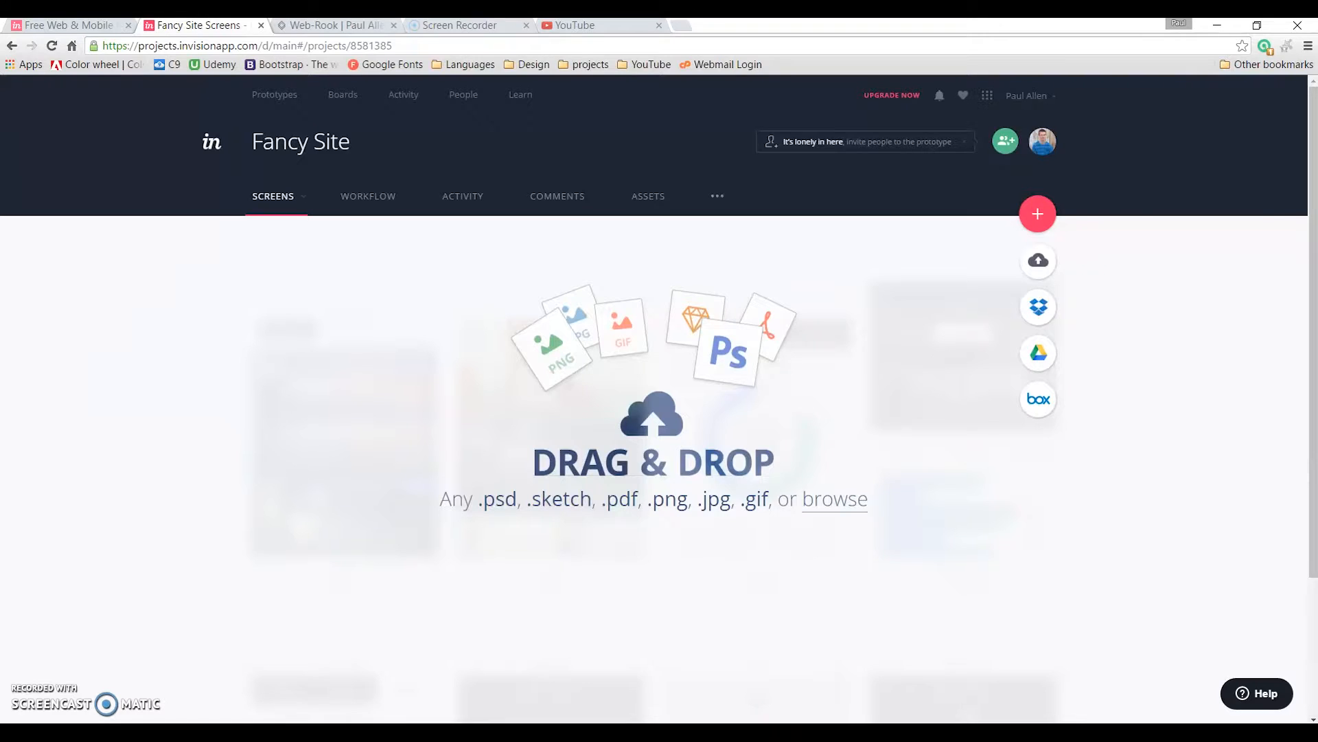
- Upload all the screen images from the All_Elements folder into the Fancy Site prototype
{"action": "key", "text": "alt+Tab"}
{"action": "left_click", "coordinate": [1173, 366]}
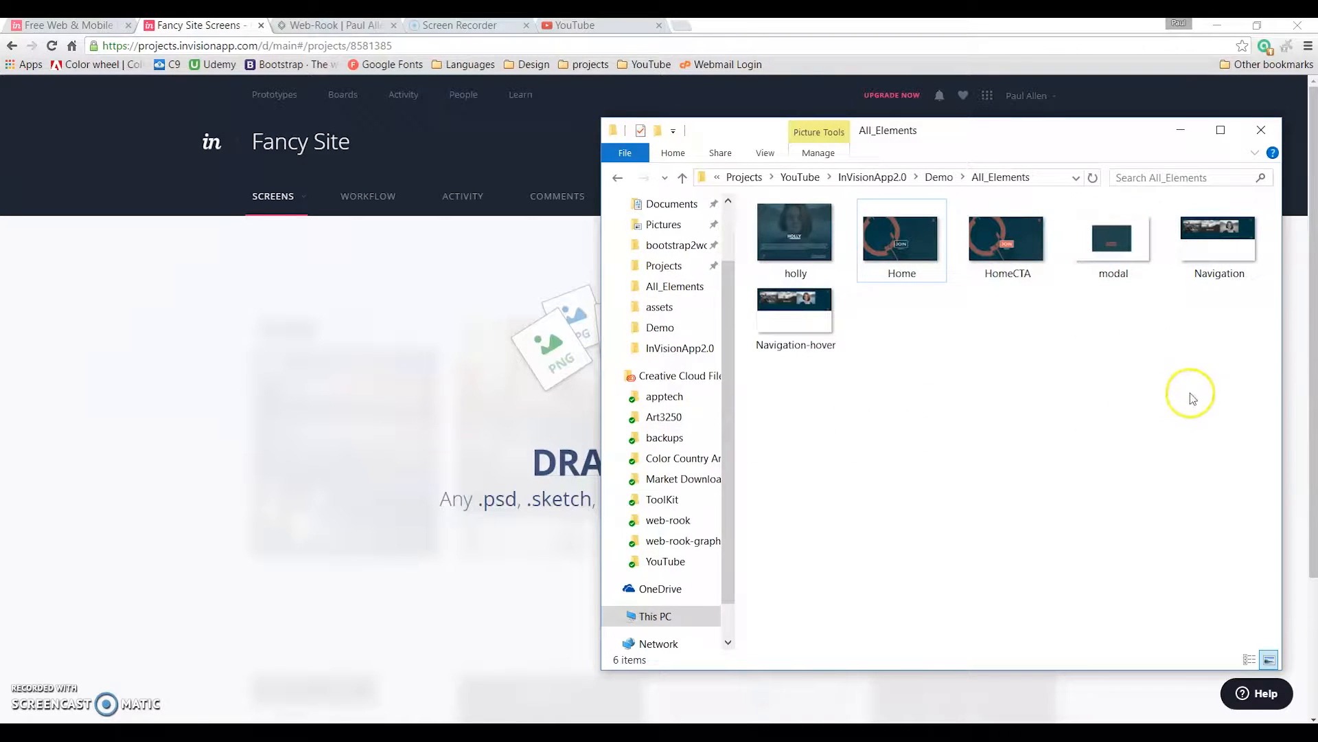
{"action": "left_click_drag", "start_coordinate": [1258, 395], "coordinate": [360, 450]}
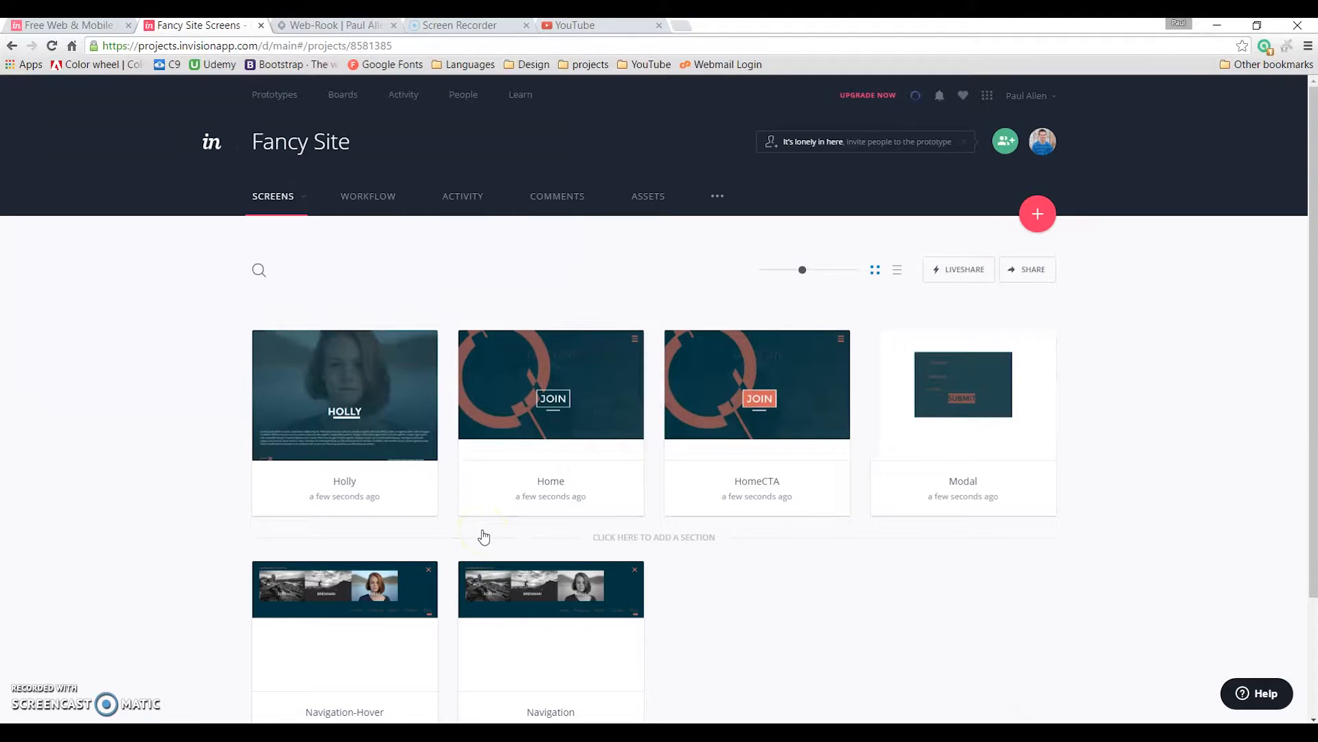
- Open the Home screen and look through its preview, build, comment and history modes
{"action": "mouse_move", "coordinate": [332, 394]}
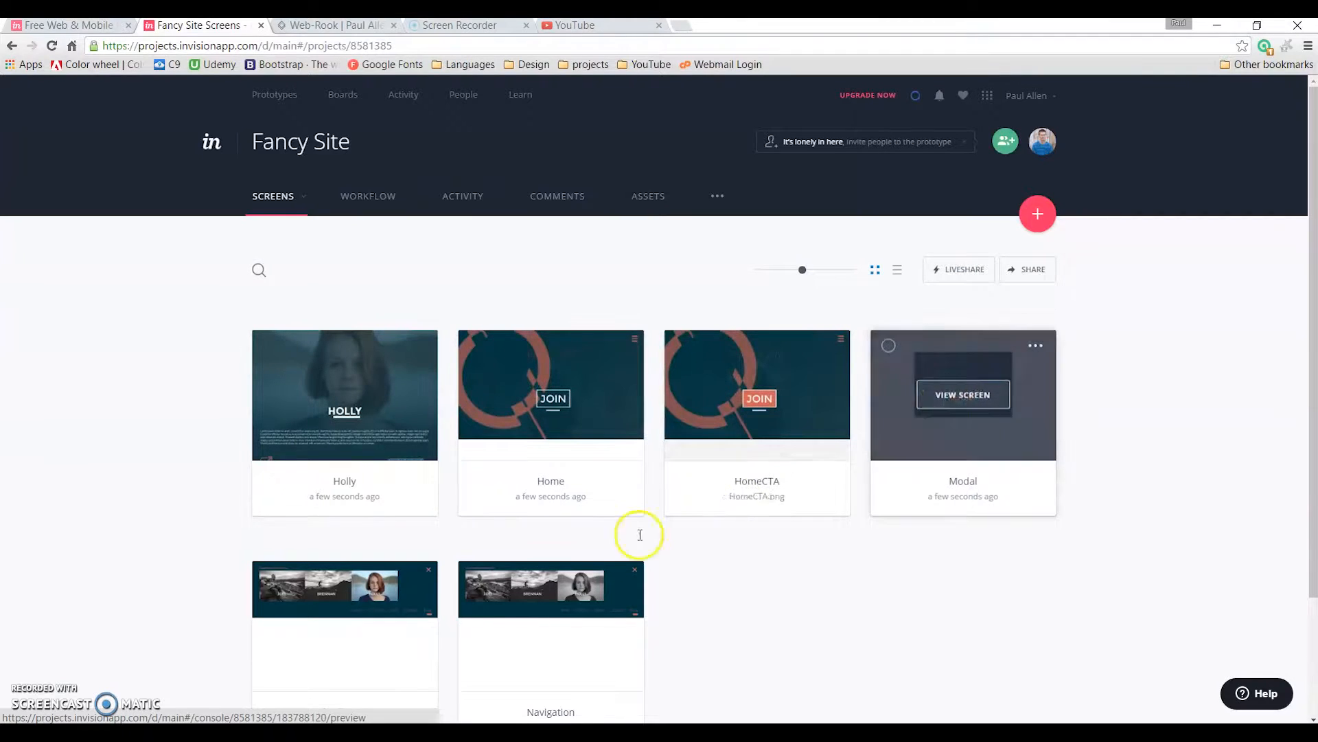
{"action": "mouse_move", "coordinate": [324, 433]}
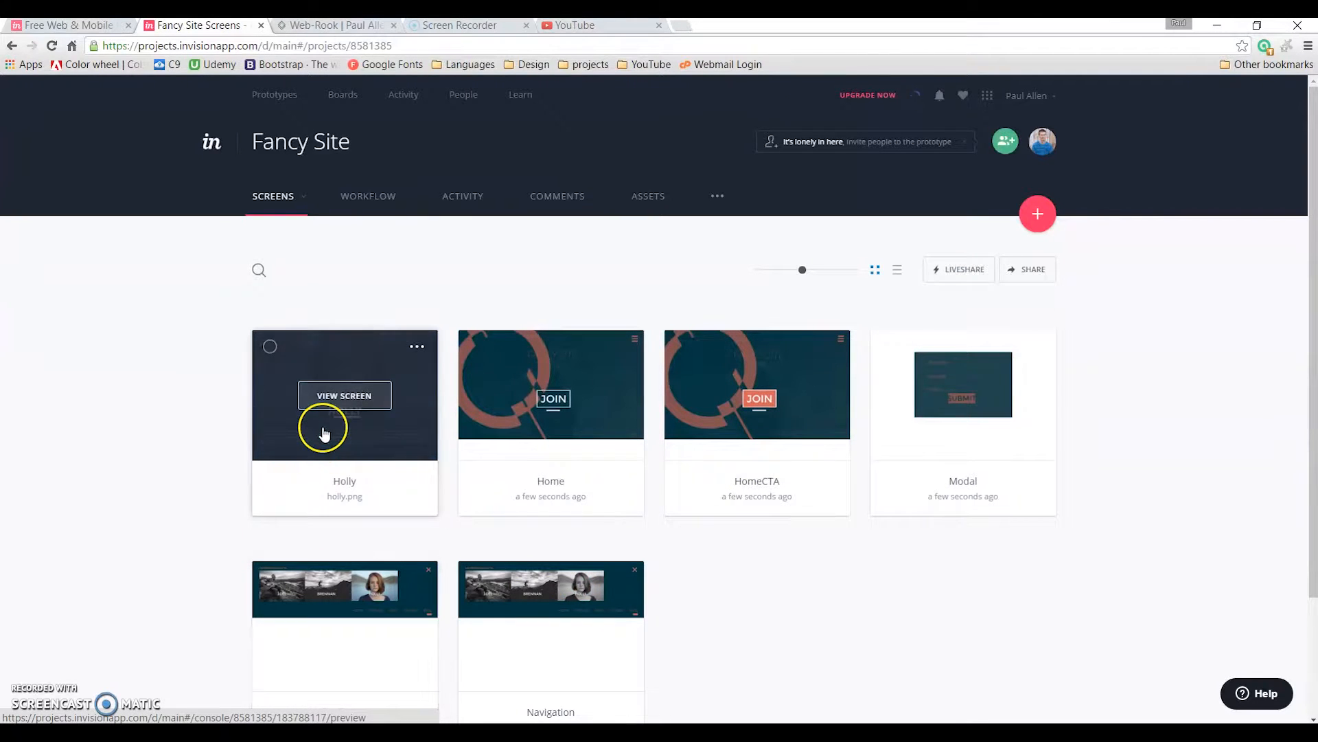
{"action": "left_click", "coordinate": [549, 404]}
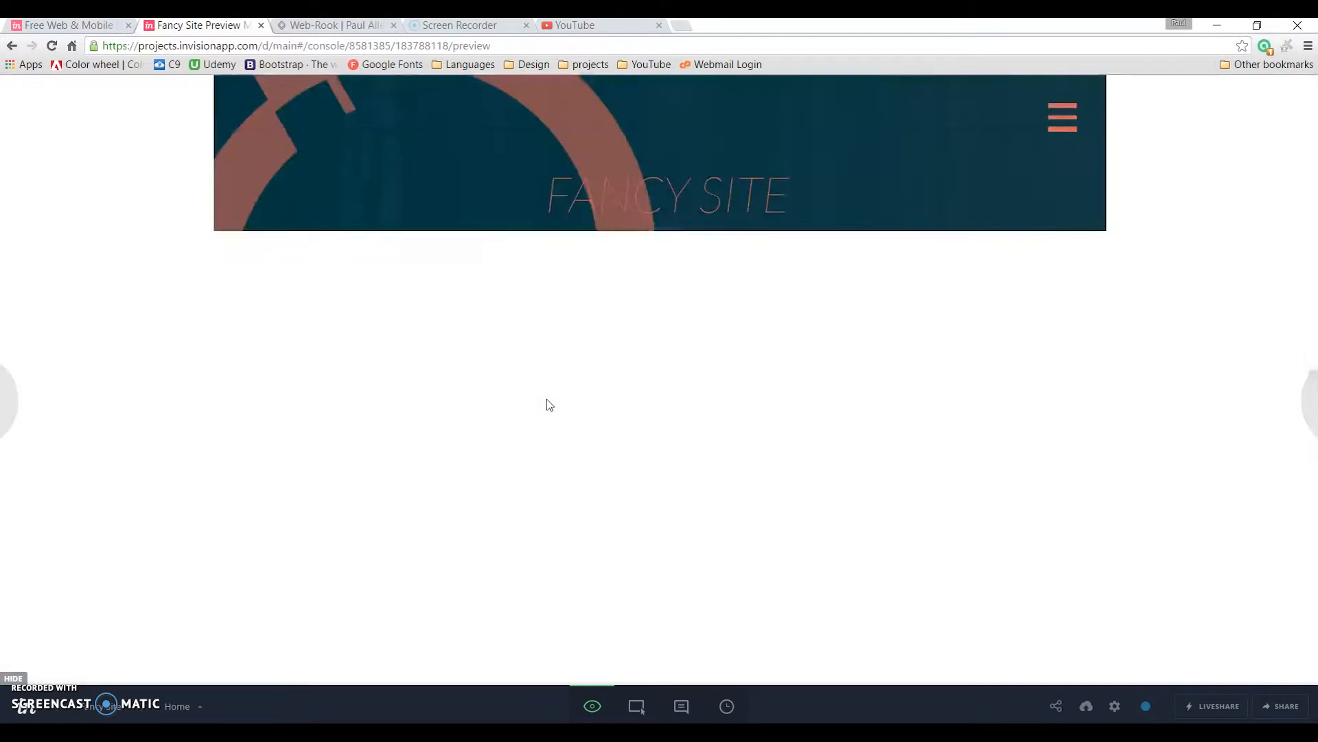
{"action": "left_click", "coordinate": [424, 603]}
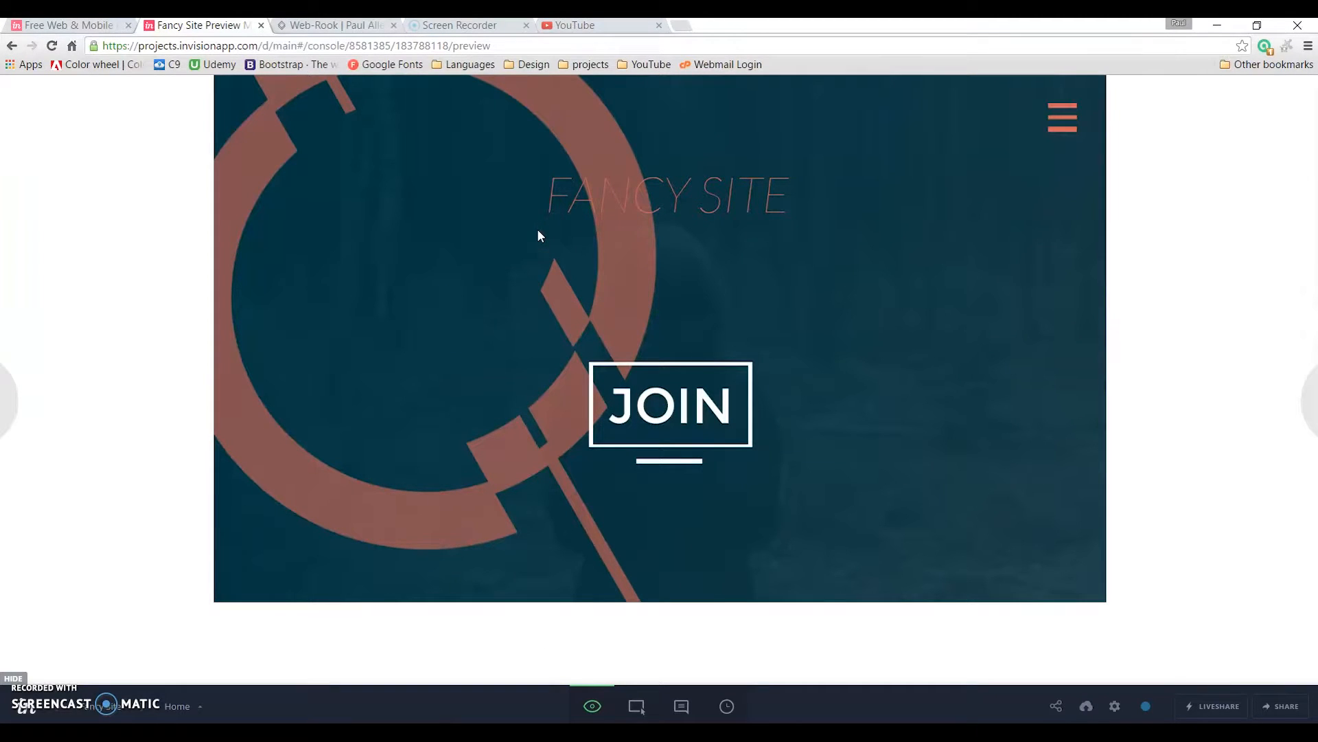
{"action": "left_click", "coordinate": [643, 706]}
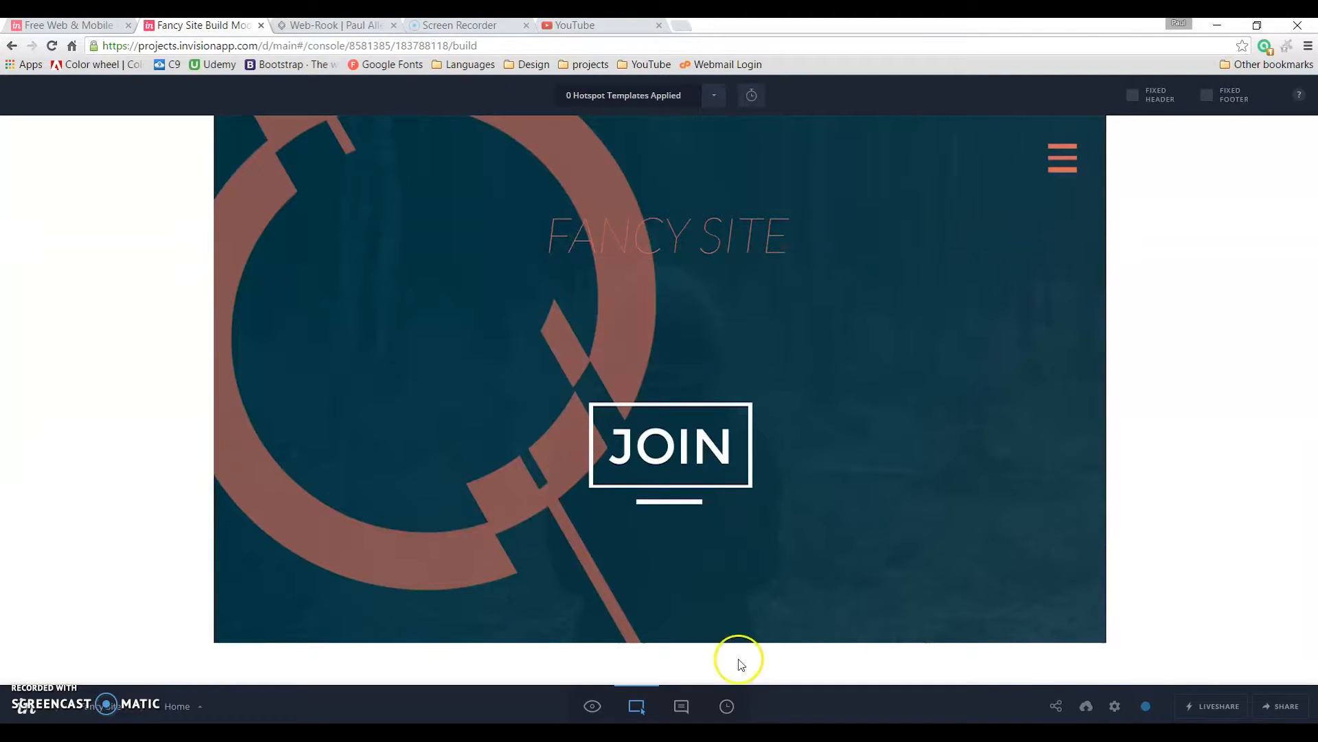
{"action": "left_click", "coordinate": [681, 706]}
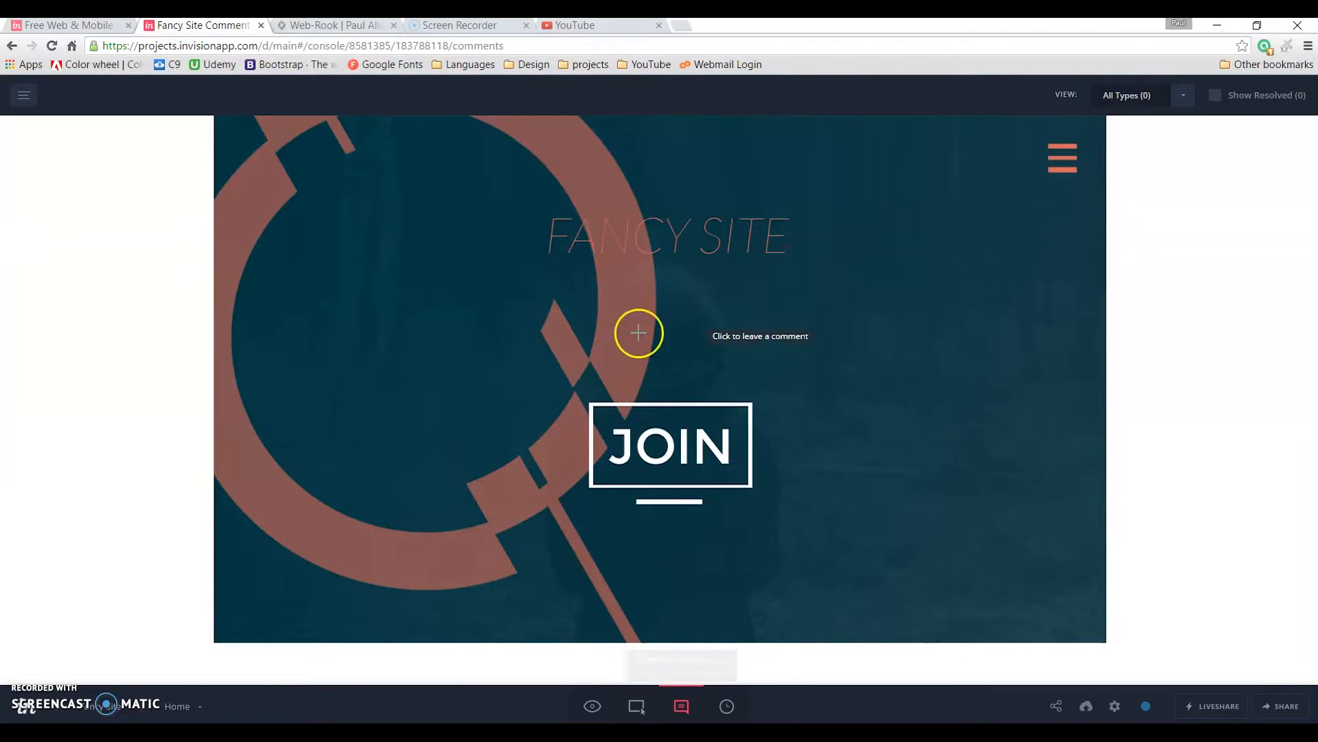
{"action": "left_click", "coordinate": [727, 700]}
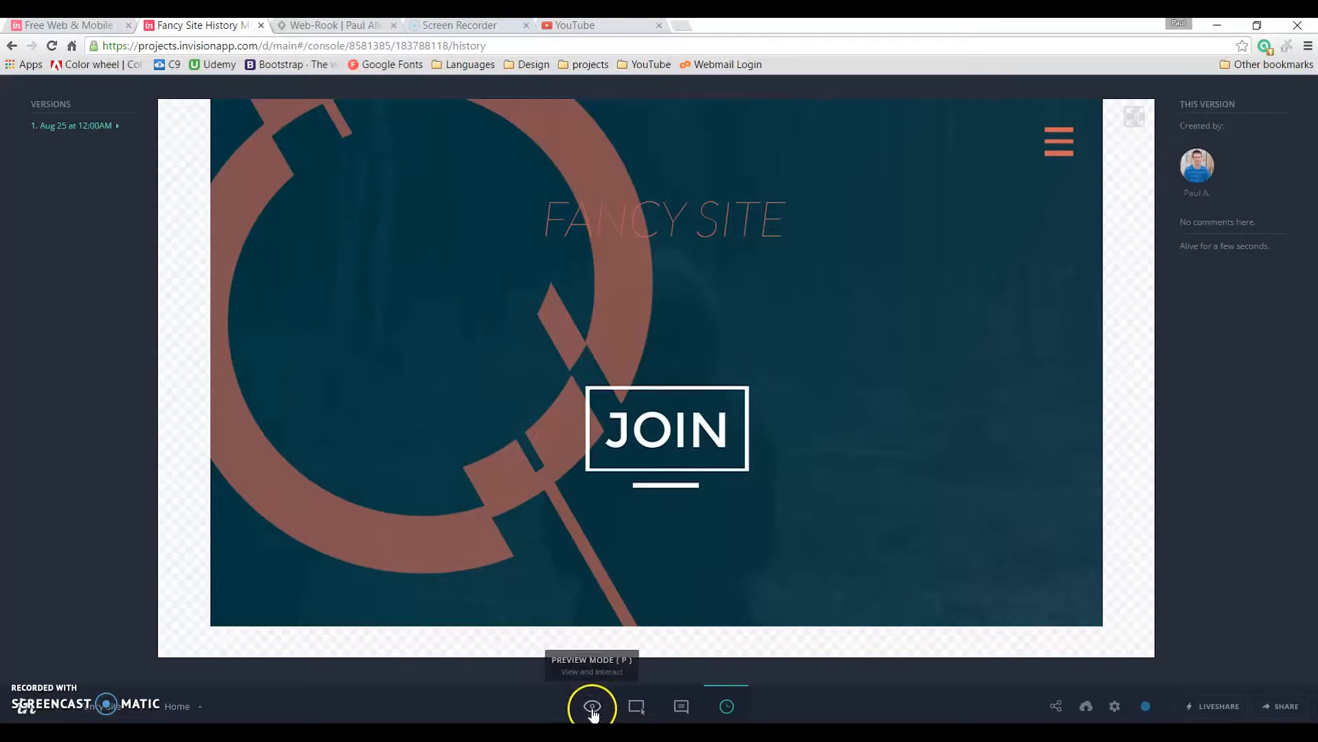
- In build mode, draw a hotspot over the Home screen's menu icon and link it to the Navigation screen as an overlay on click
{"action": "left_click", "coordinate": [636, 706]}
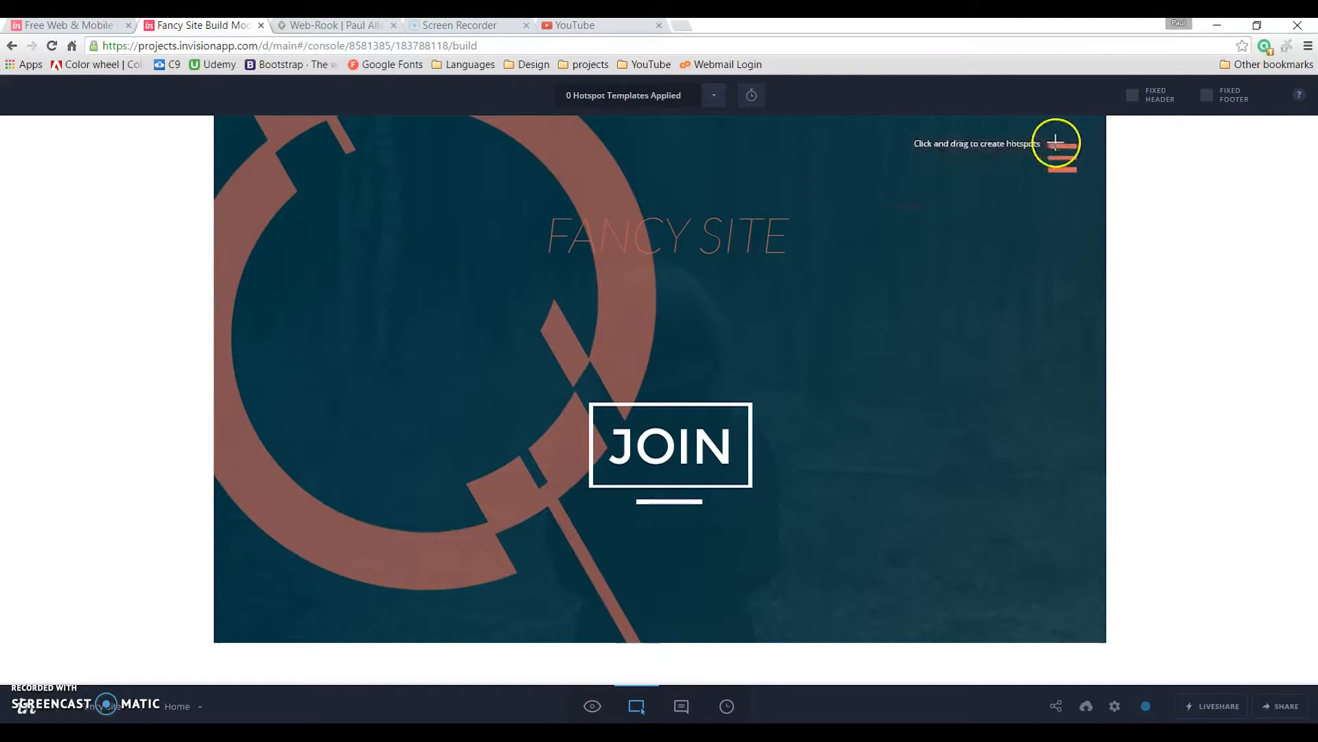
{"action": "left_click_drag", "start_coordinate": [1046, 143], "coordinate": [1077, 176]}
{"action": "left_click", "coordinate": [895, 194]}
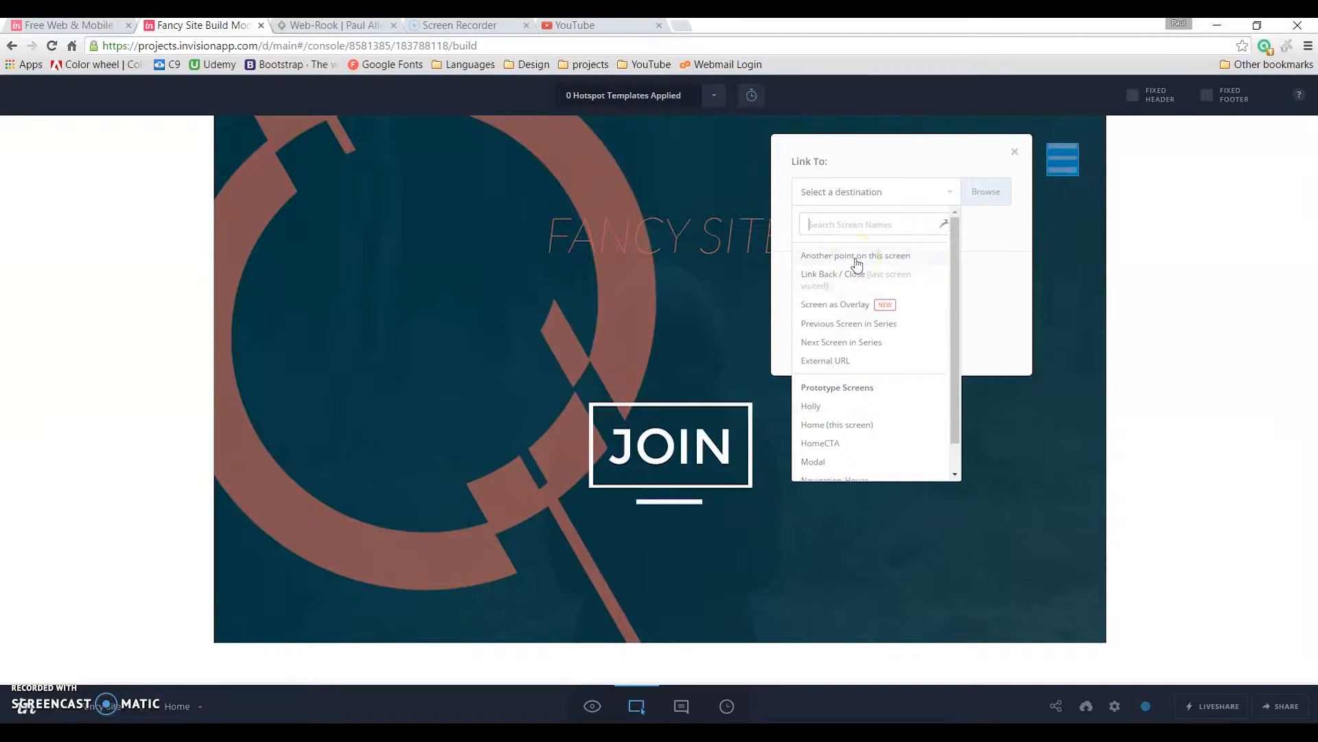
{"action": "left_click", "coordinate": [860, 306]}
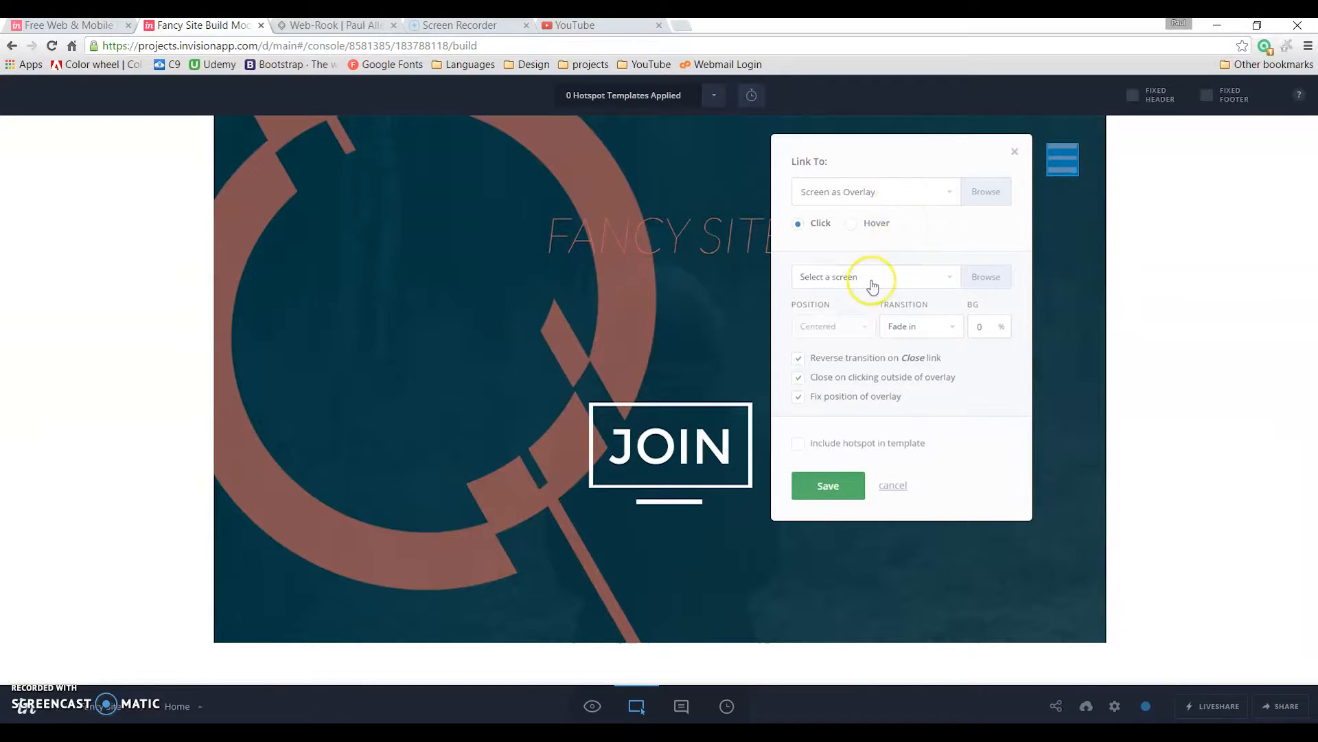
{"action": "left_click", "coordinate": [870, 278]}
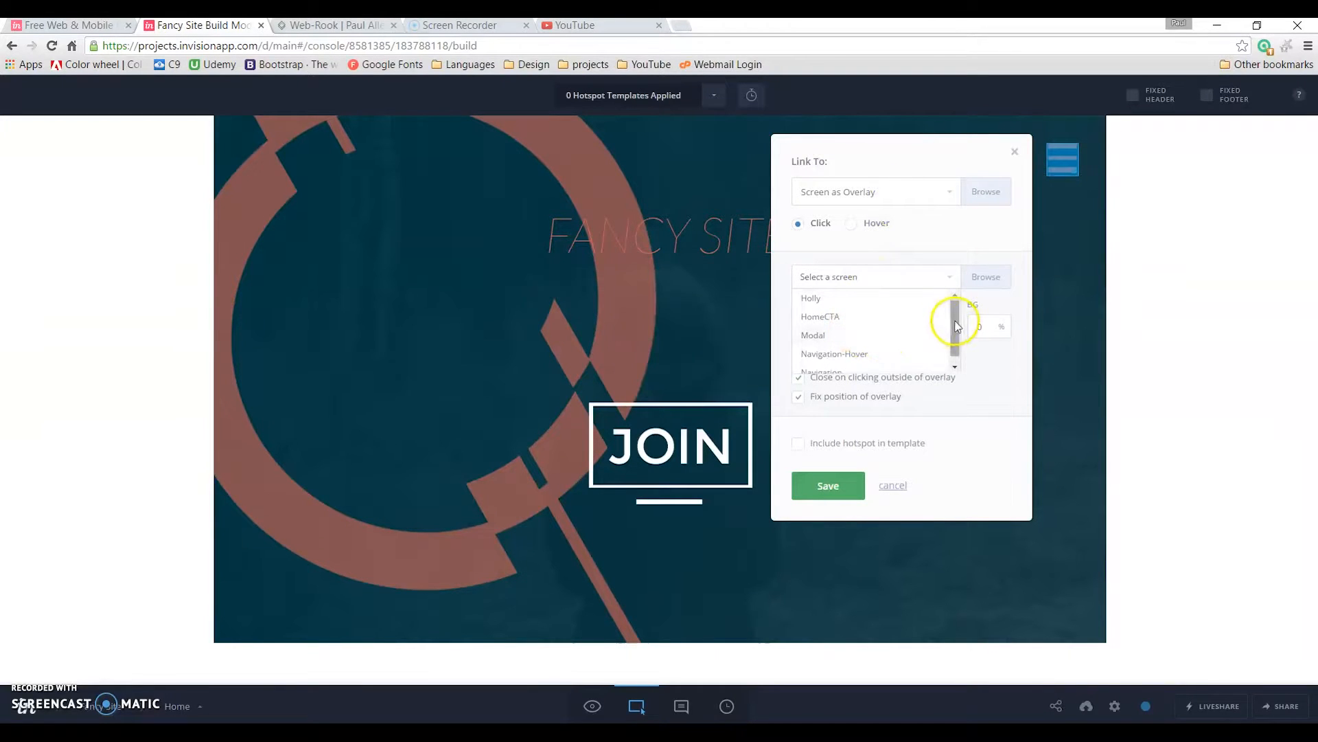
{"action": "left_click_drag", "start_coordinate": [956, 321], "coordinate": [957, 343]}
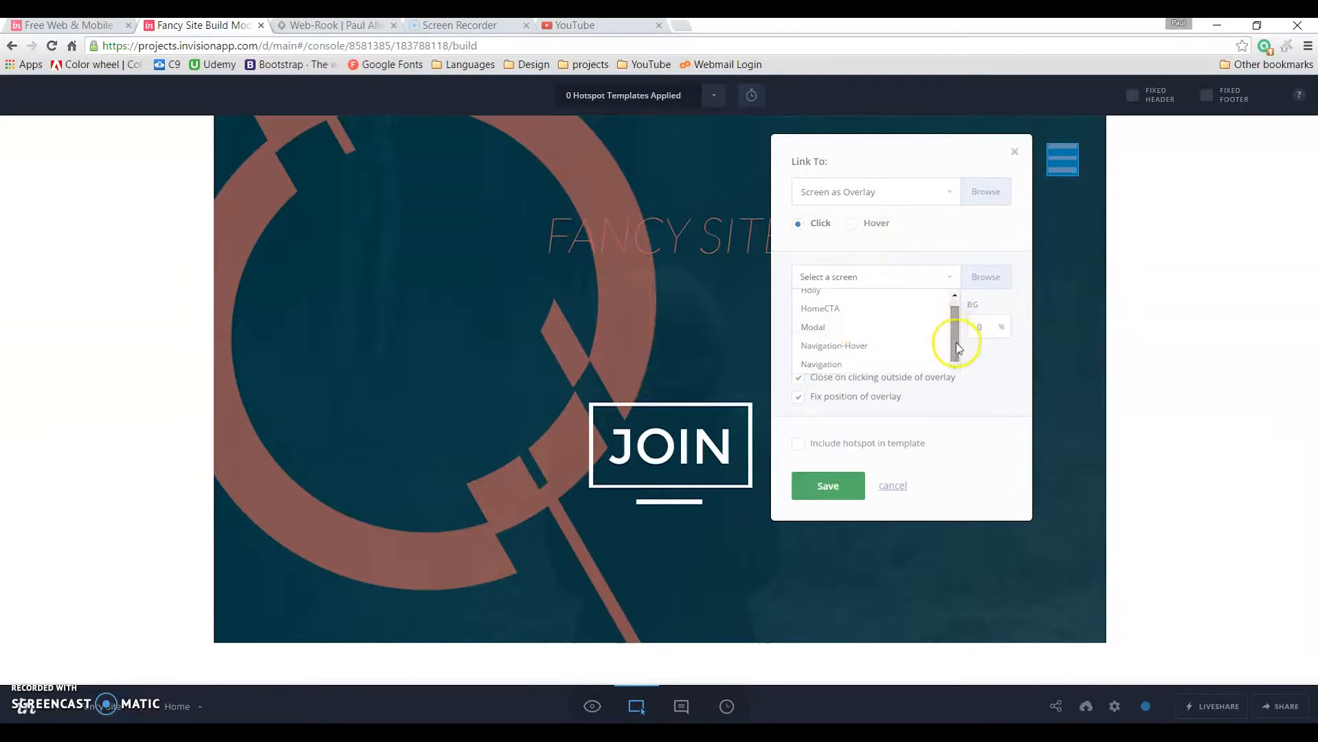
{"action": "left_click", "coordinate": [838, 364]}
- Set the Navigation overlay's position to Top Center and its transition to Slide in Top, and save the hotspot
{"action": "left_click", "coordinate": [851, 333]}
{"action": "mouse_move", "coordinate": [867, 358]}
{"action": "left_mouse_down"}
{"action": "mouse_move", "coordinate": [870, 397]}
{"action": "mouse_move", "coordinate": [864, 363]}
{"action": "left_mouse_up"}
{"action": "left_click", "coordinate": [850, 368]}
{"action": "left_click", "coordinate": [900, 336]}
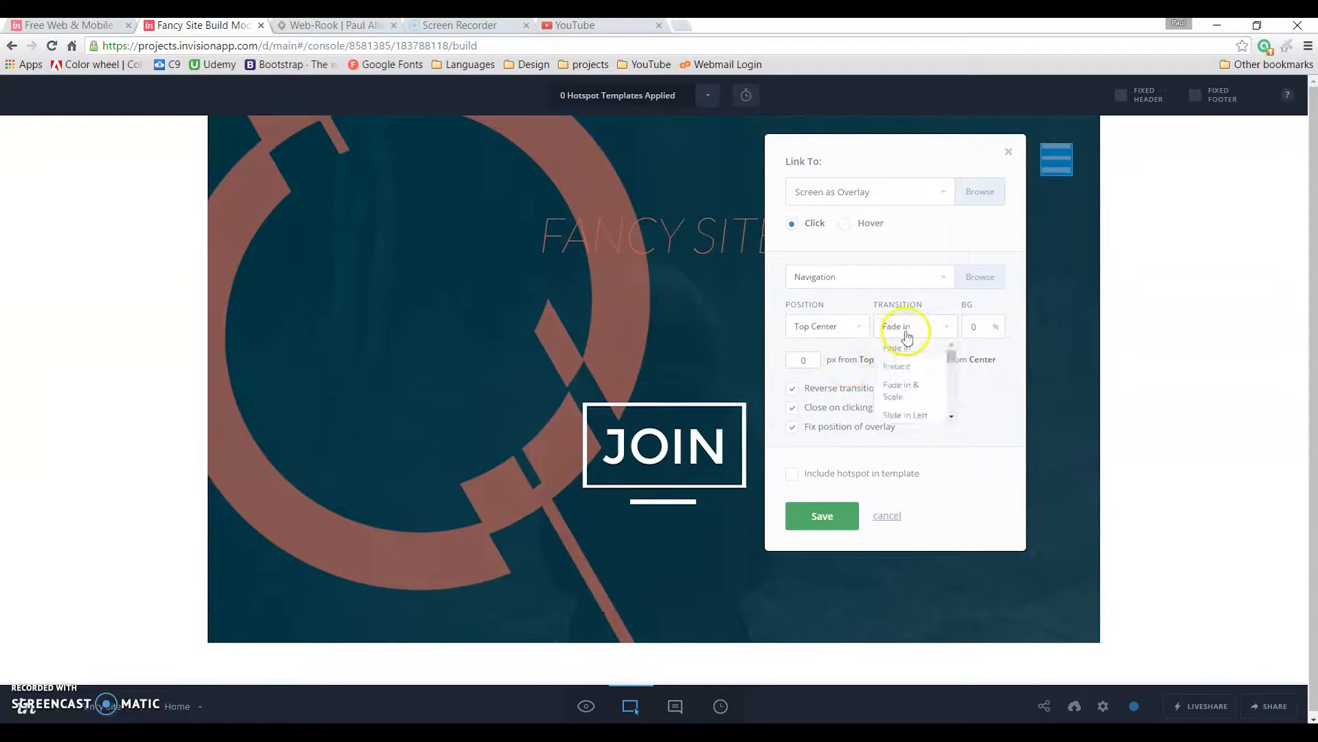
{"action": "left_click_drag", "start_coordinate": [948, 360], "coordinate": [949, 370]}
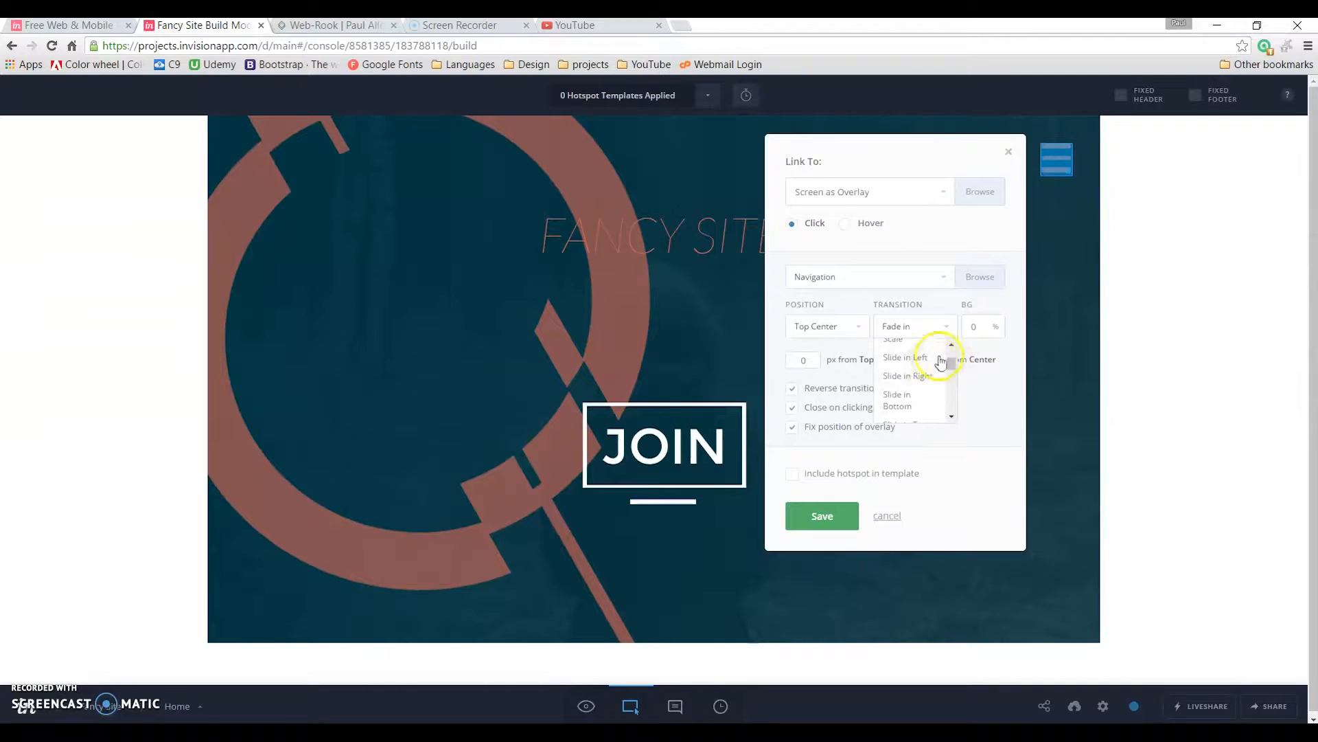
{"action": "left_click", "coordinate": [950, 345]}
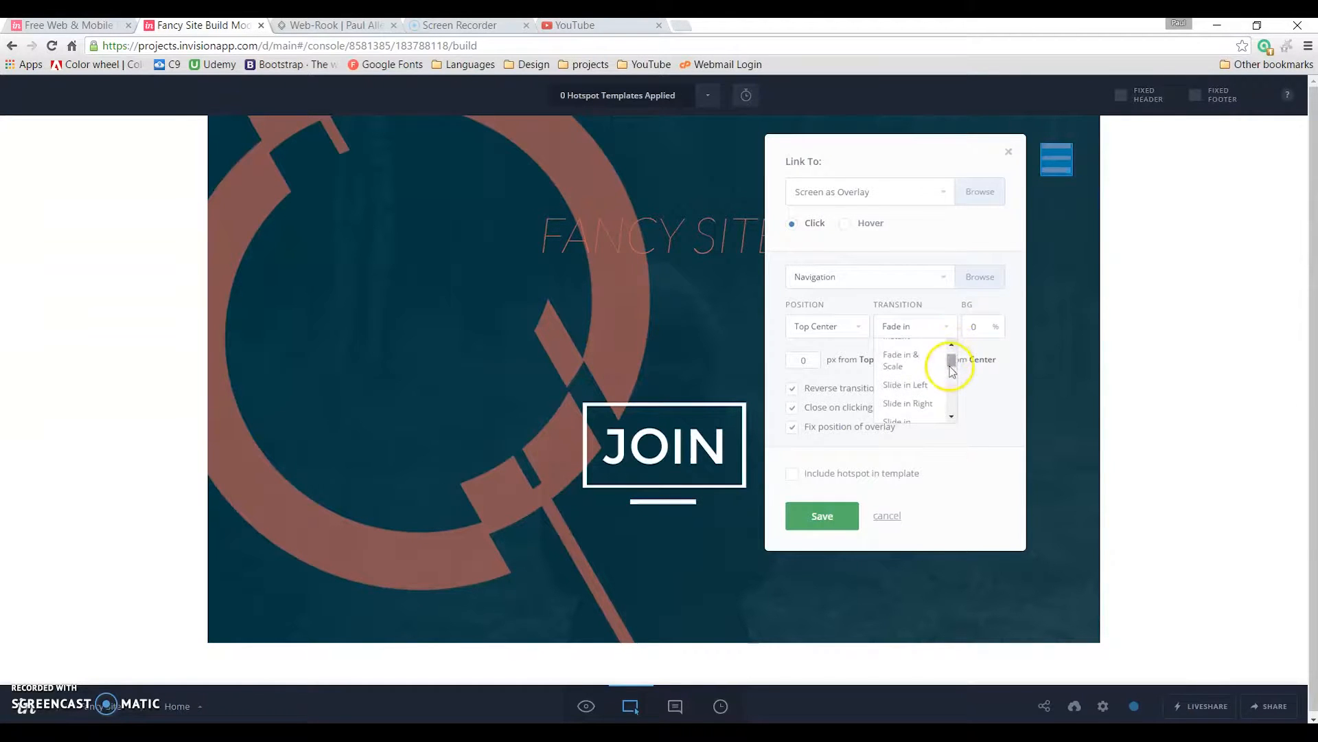
{"action": "left_click_drag", "start_coordinate": [951, 359], "coordinate": [953, 368]}
{"action": "left_click", "coordinate": [952, 416]}
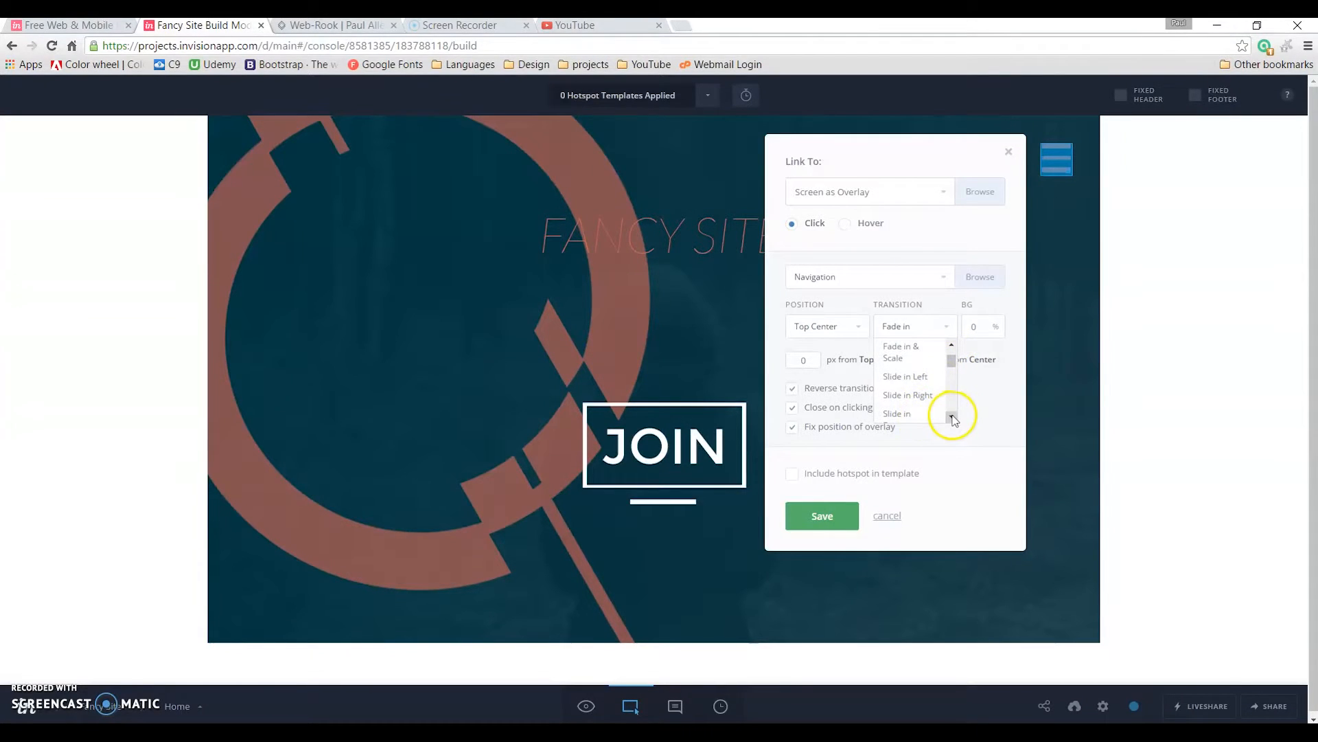
{"action": "left_click", "coordinate": [923, 393]}
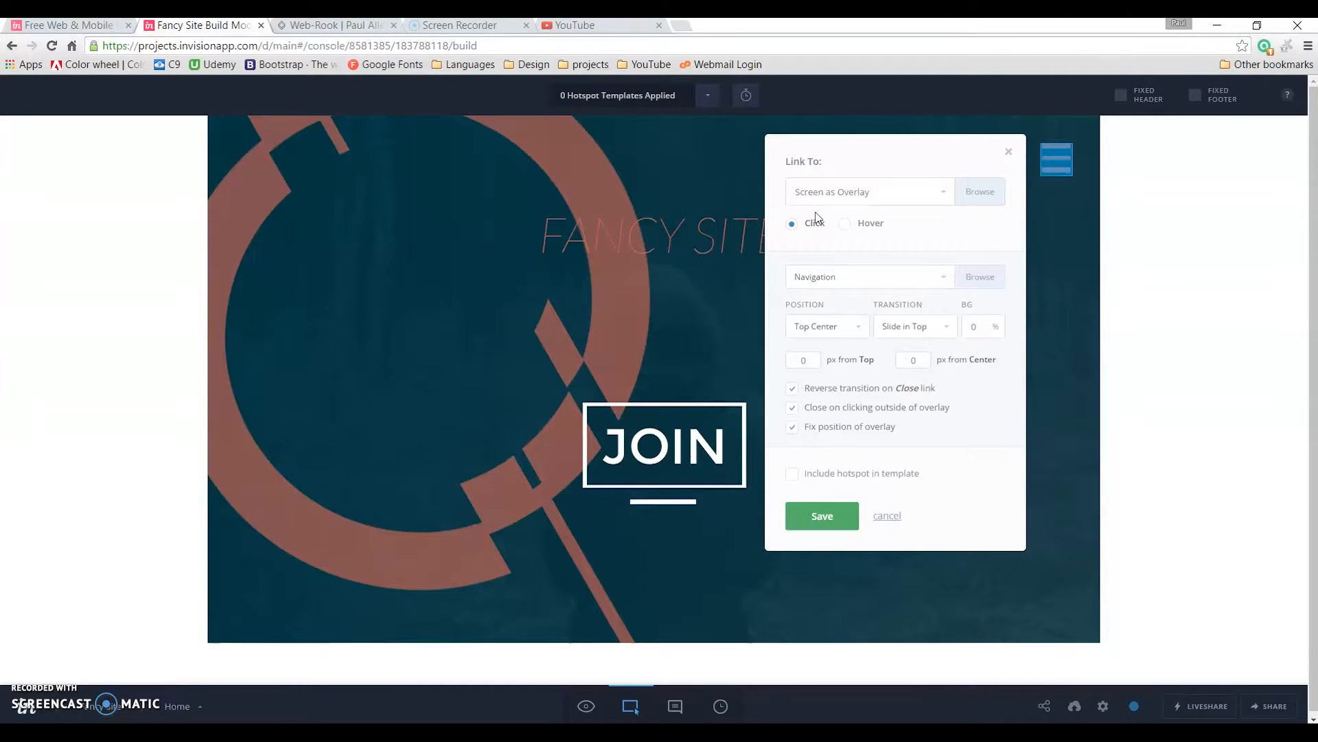
{"action": "left_click", "coordinate": [828, 522]}
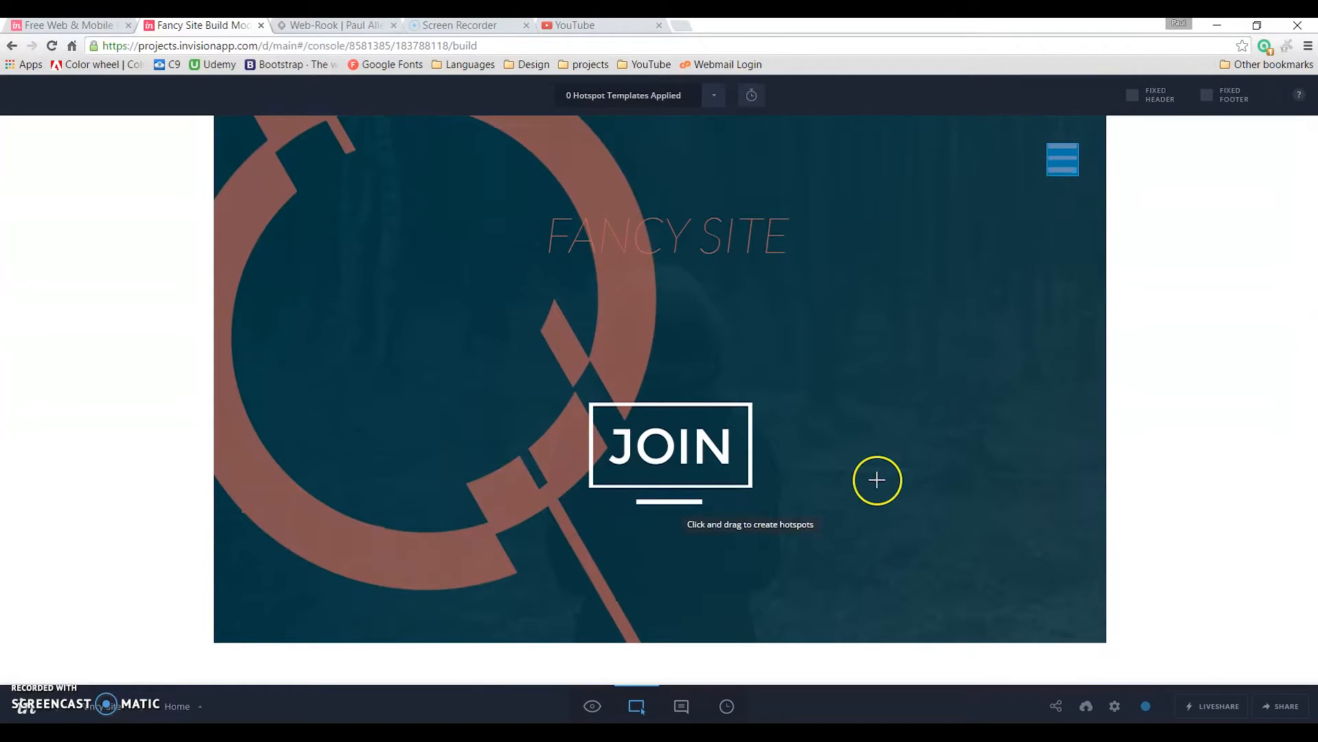
- Preview the Home screen, open the navigation overlay from the menu icon, and return to build mode
{"action": "left_click", "coordinate": [589, 703]}
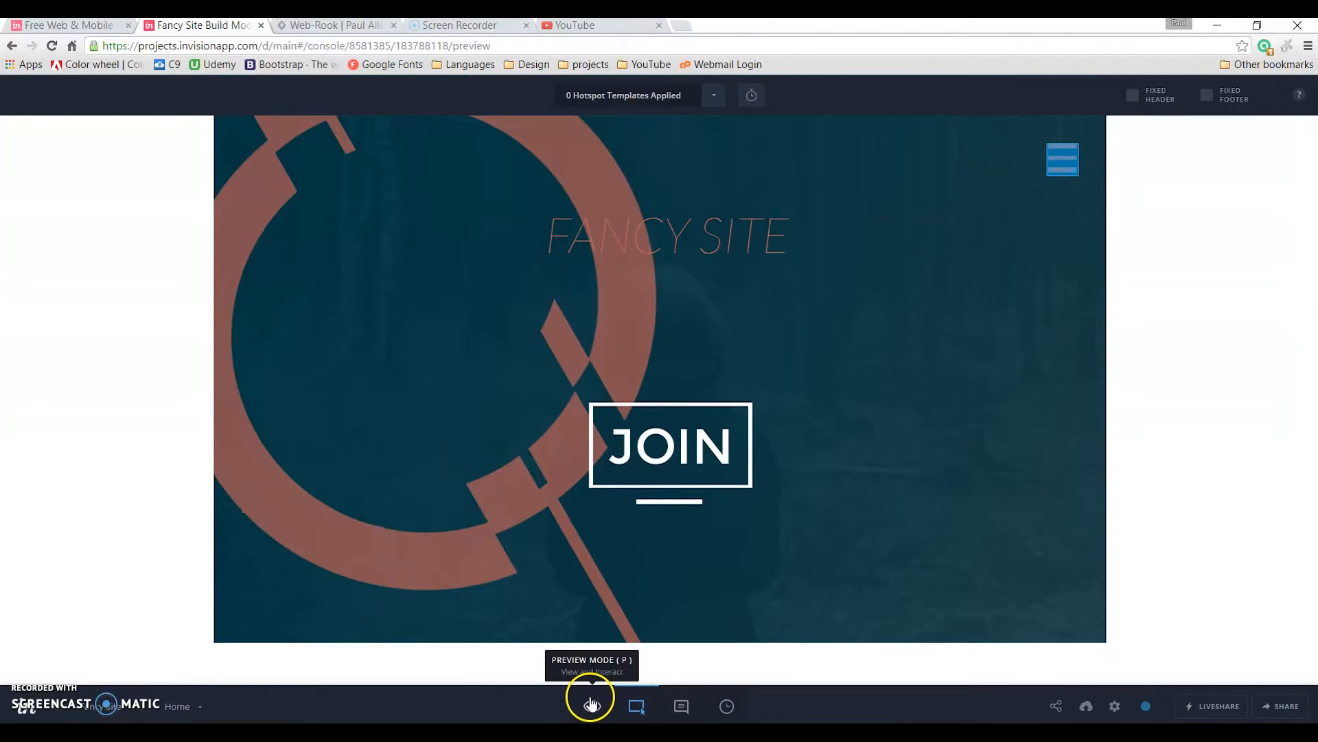
{"action": "left_click", "coordinate": [1054, 125]}
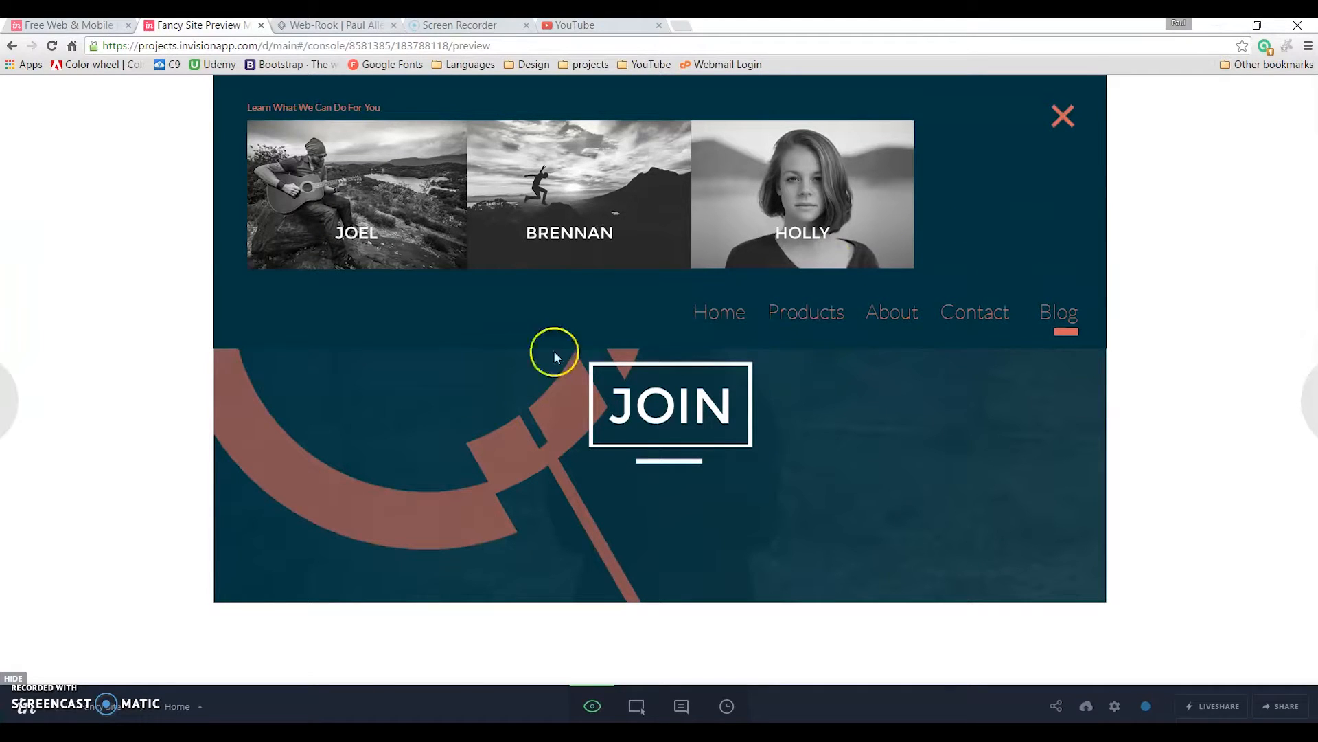
{"action": "key", "text": "b"}
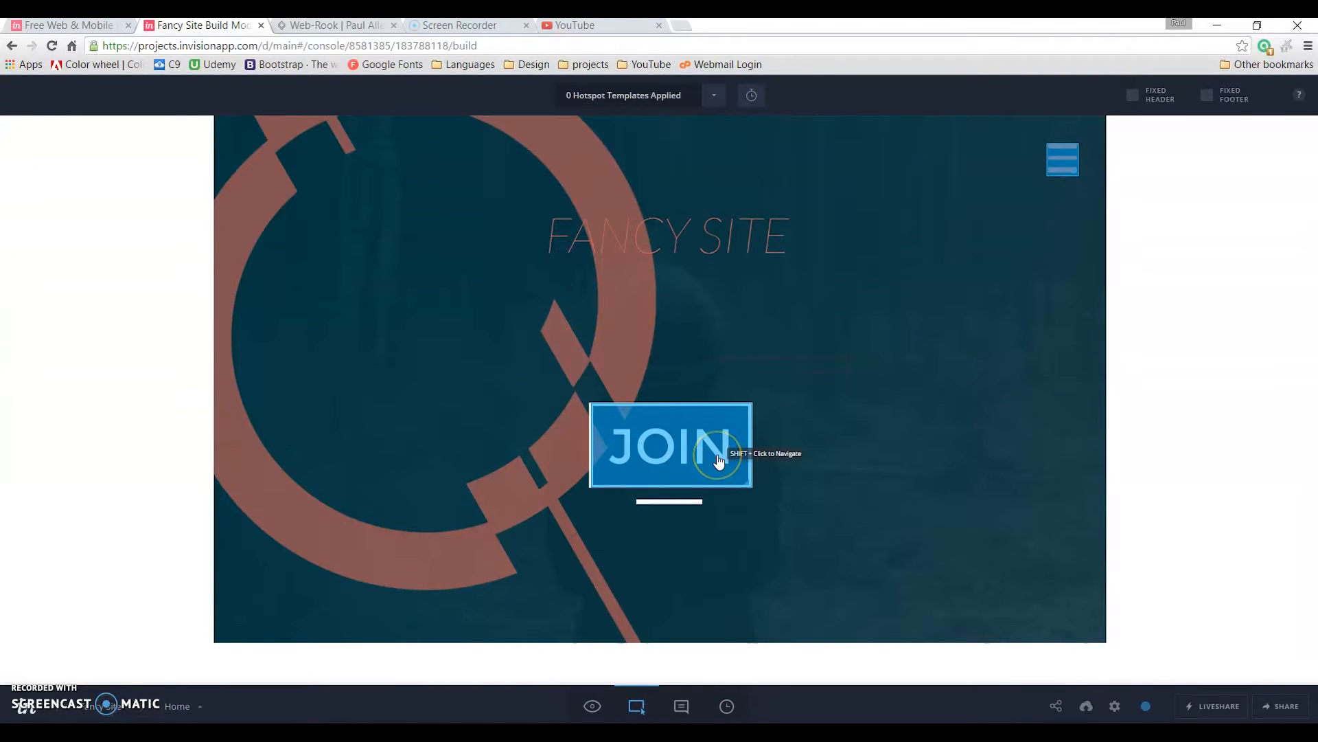
- Link the JOIN button's hotspot to the HomeCTA screen on hover and save it
{"action": "scroll", "coordinate": [719, 461], "scroll_direction": "down", "scroll_amount": 1}
{"action": "left_click", "coordinate": [882, 459]}
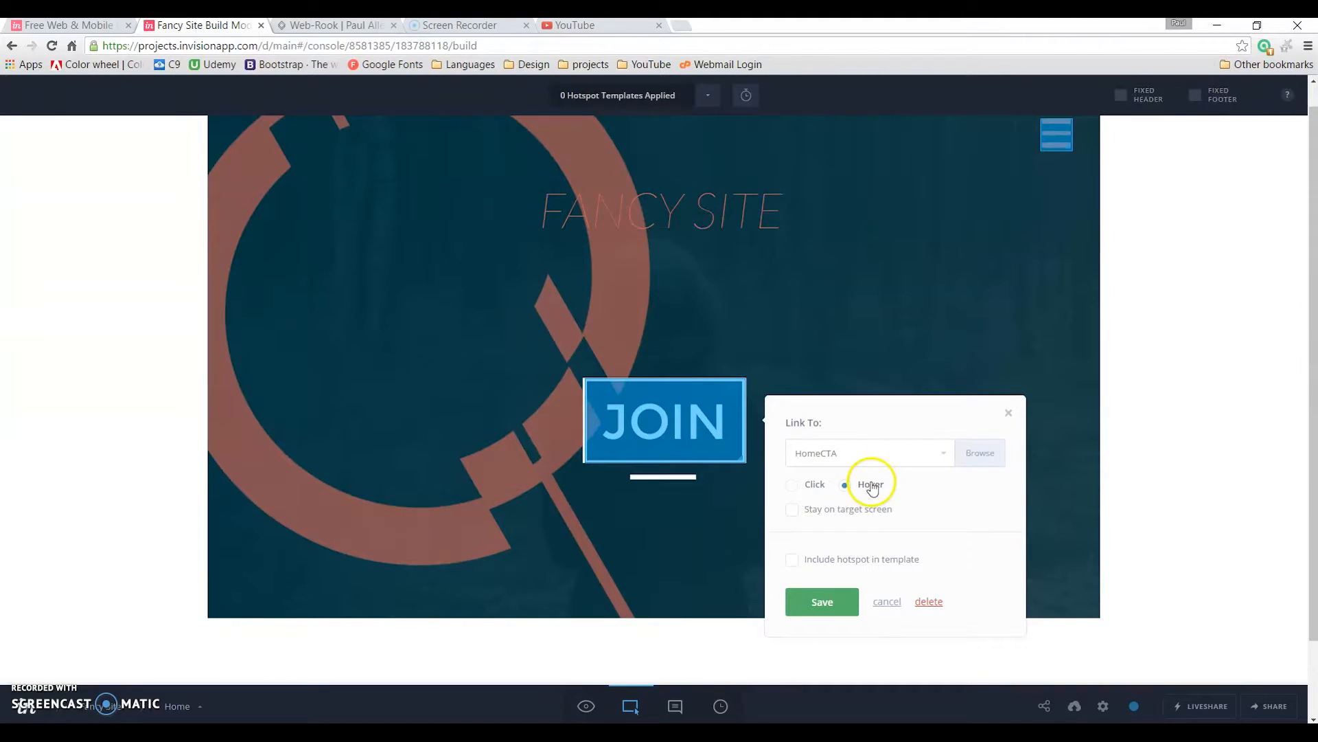
{"action": "scroll", "coordinate": [886, 489], "scroll_direction": "down", "scroll_amount": 3}
{"action": "left_click", "coordinate": [916, 371]}
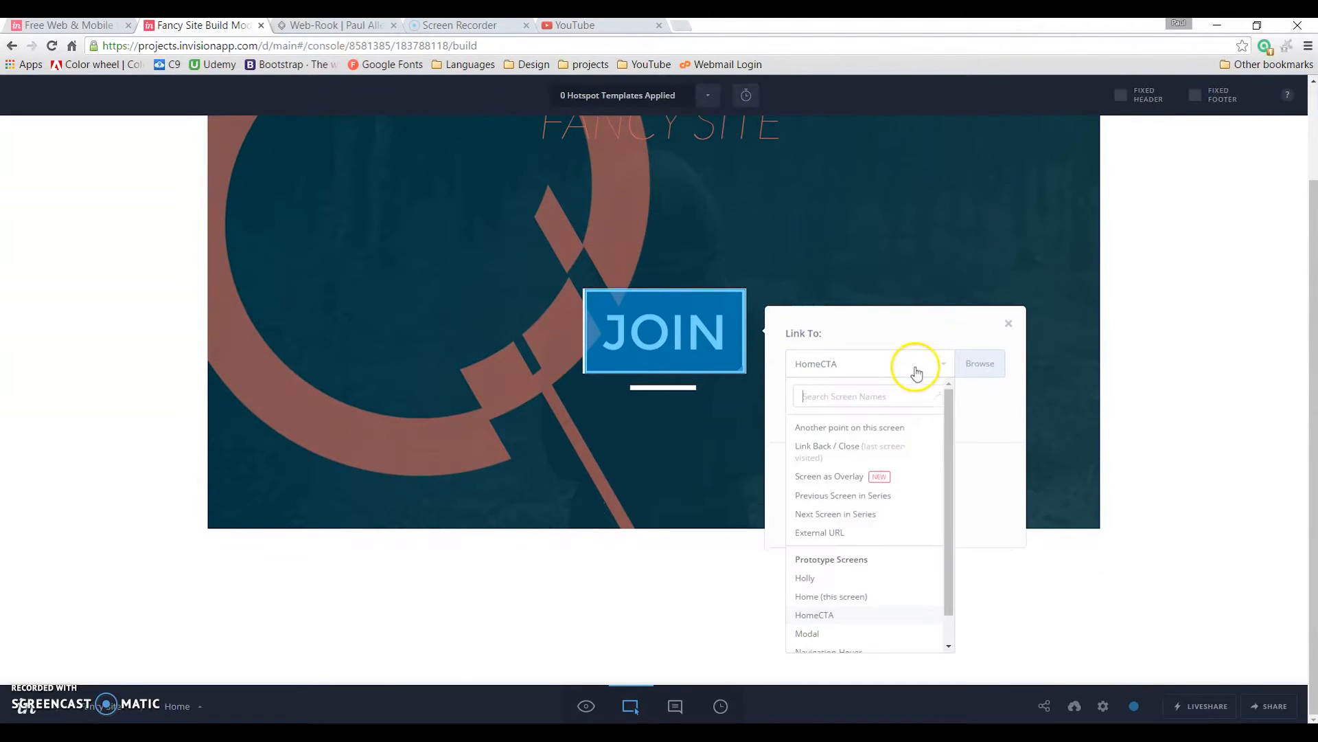
{"action": "scroll", "coordinate": [883, 545], "scroll_direction": "down", "scroll_amount": 1}
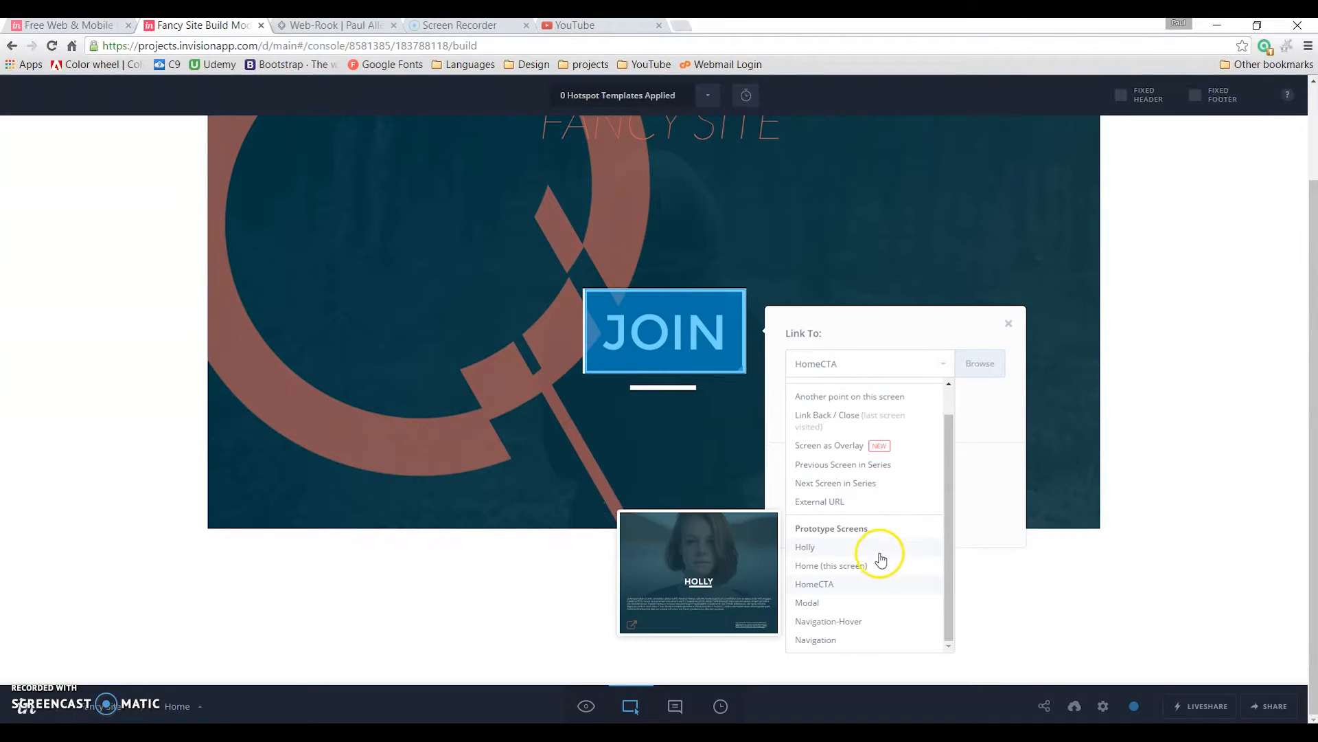
{"action": "left_click", "coordinate": [826, 588]}
{"action": "left_click", "coordinate": [823, 530]}
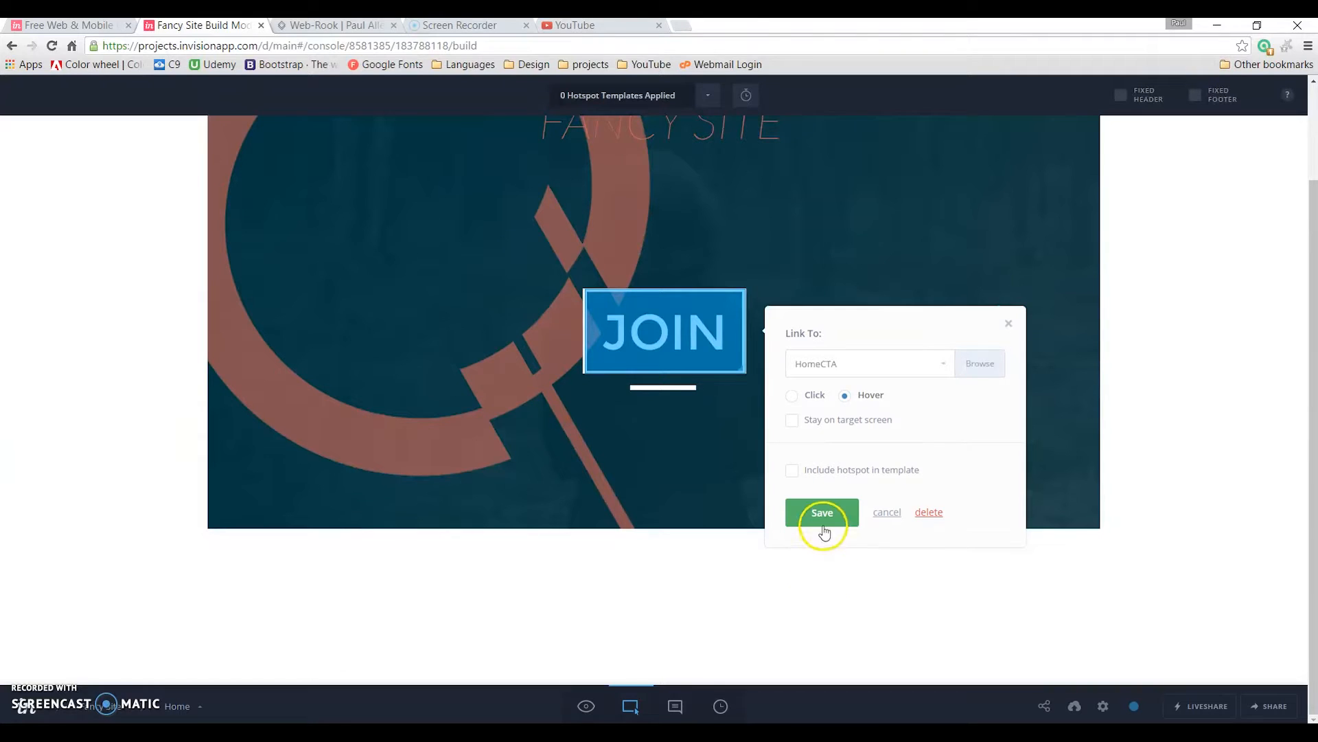
- Preview the JOIN button's hover link on the Home screen and go back to build mode
{"action": "left_click", "coordinate": [591, 706]}
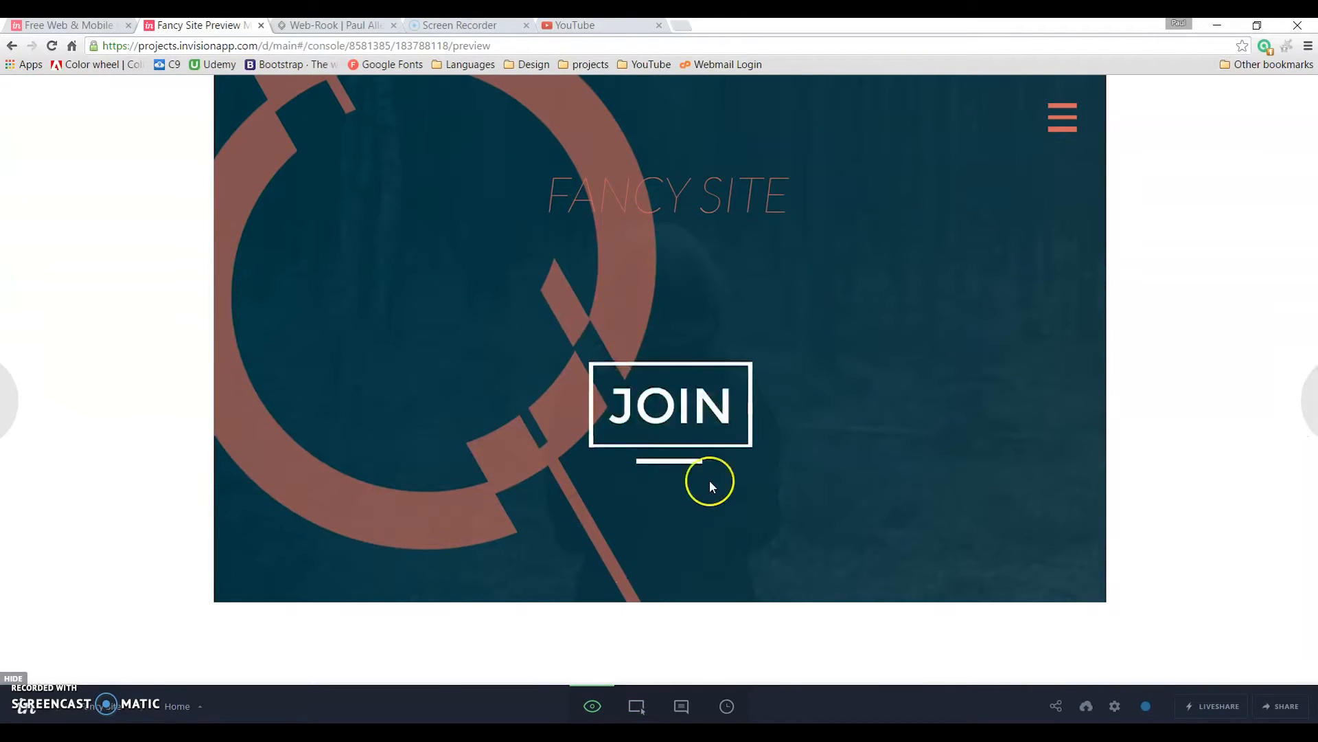
{"action": "left_click", "coordinate": [636, 707]}
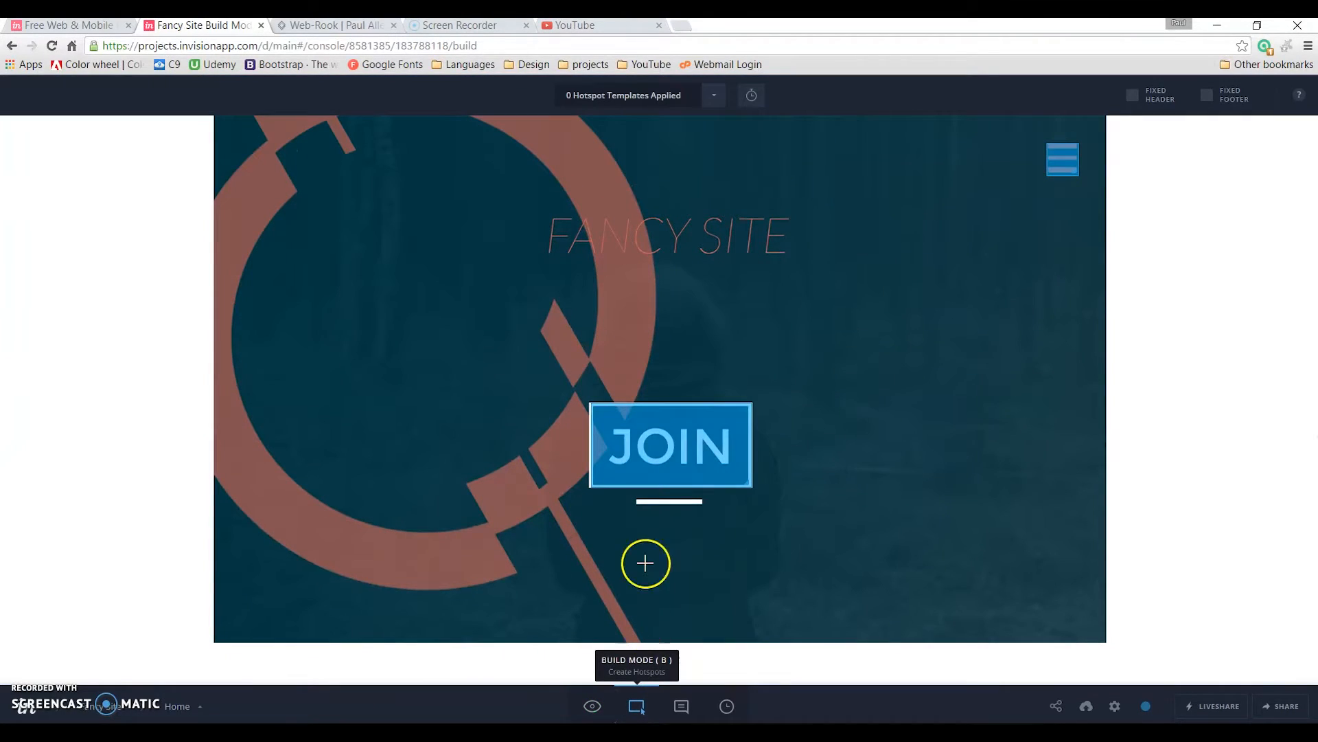
- Switch to the HomeCTA screen and inspect the link settings of the JOIN button's hotspot
{"action": "left_click", "coordinate": [187, 704]}
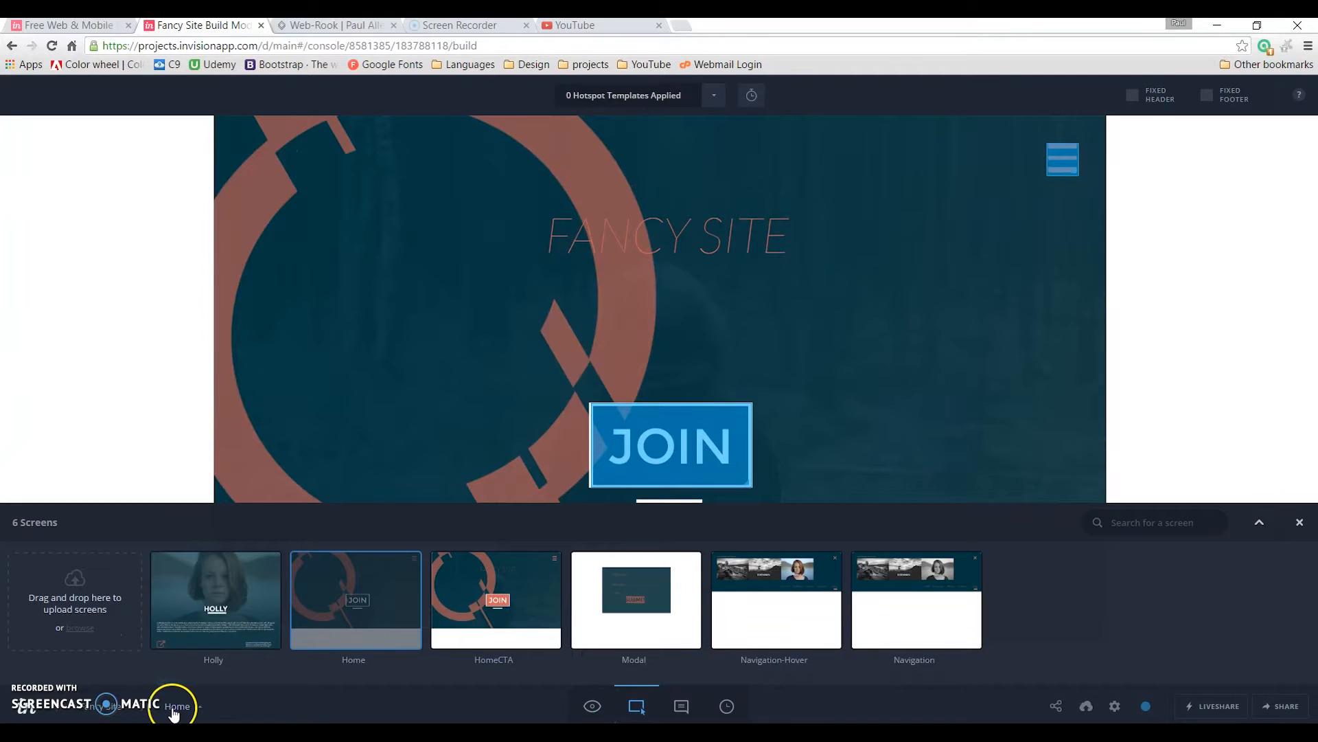
{"action": "left_click", "coordinate": [480, 626]}
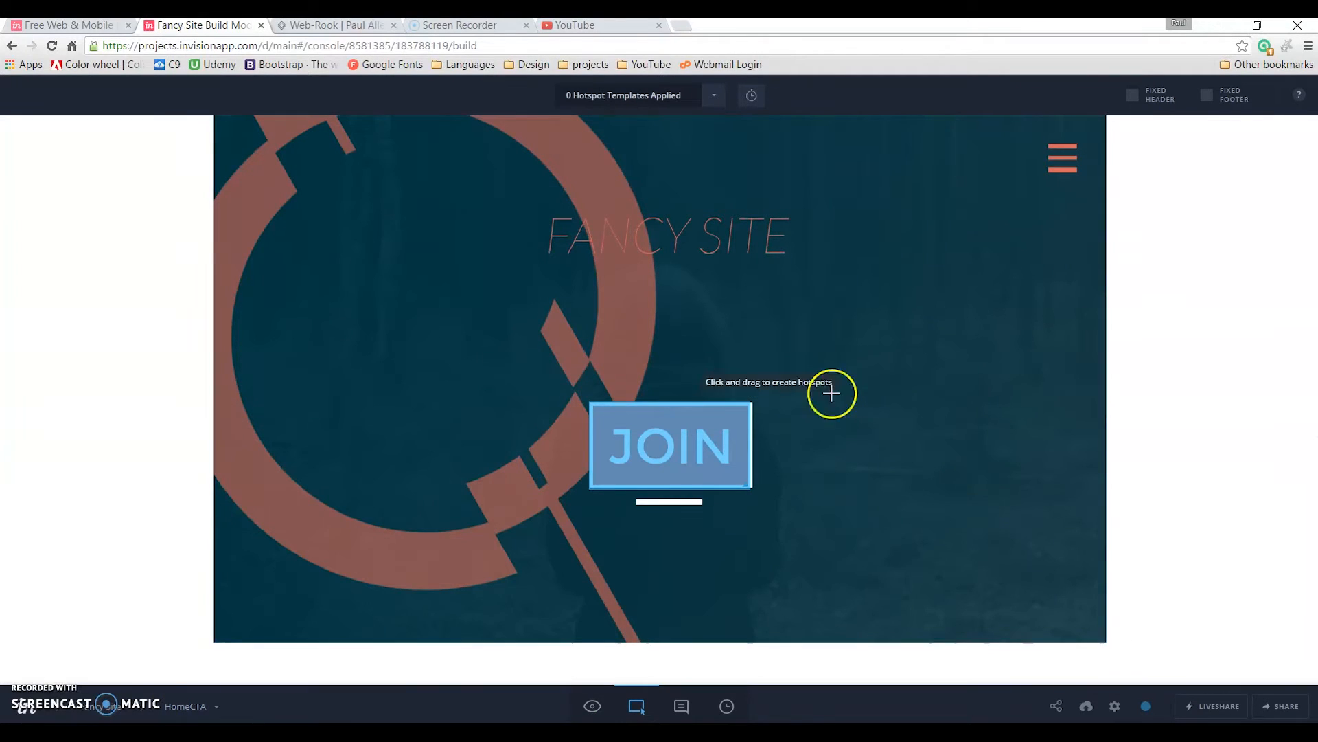
{"action": "left_click", "coordinate": [719, 455]}
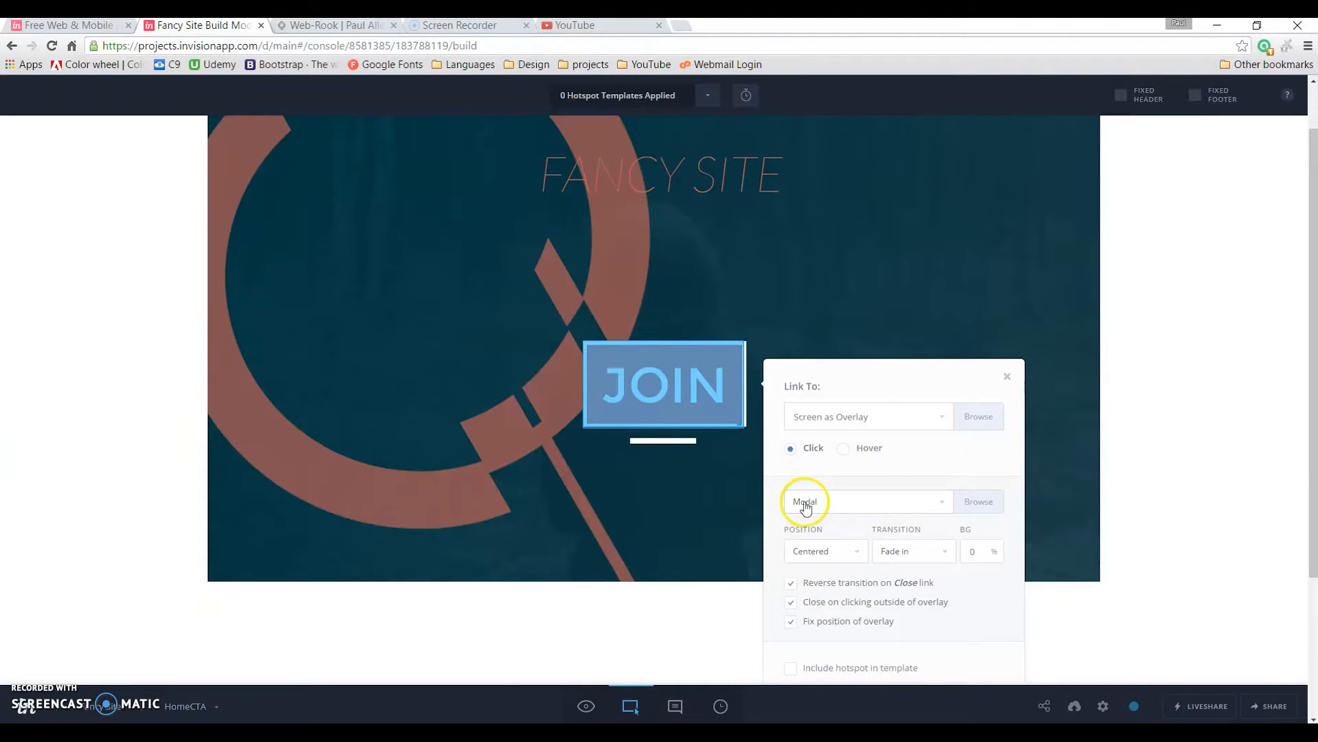
- Preview the HomeCTA screen, test opening and dismissing the Modal overlay from the JOIN button, and return to build mode
{"action": "left_click", "coordinate": [588, 705]}
{"action": "left_click", "coordinate": [696, 418]}
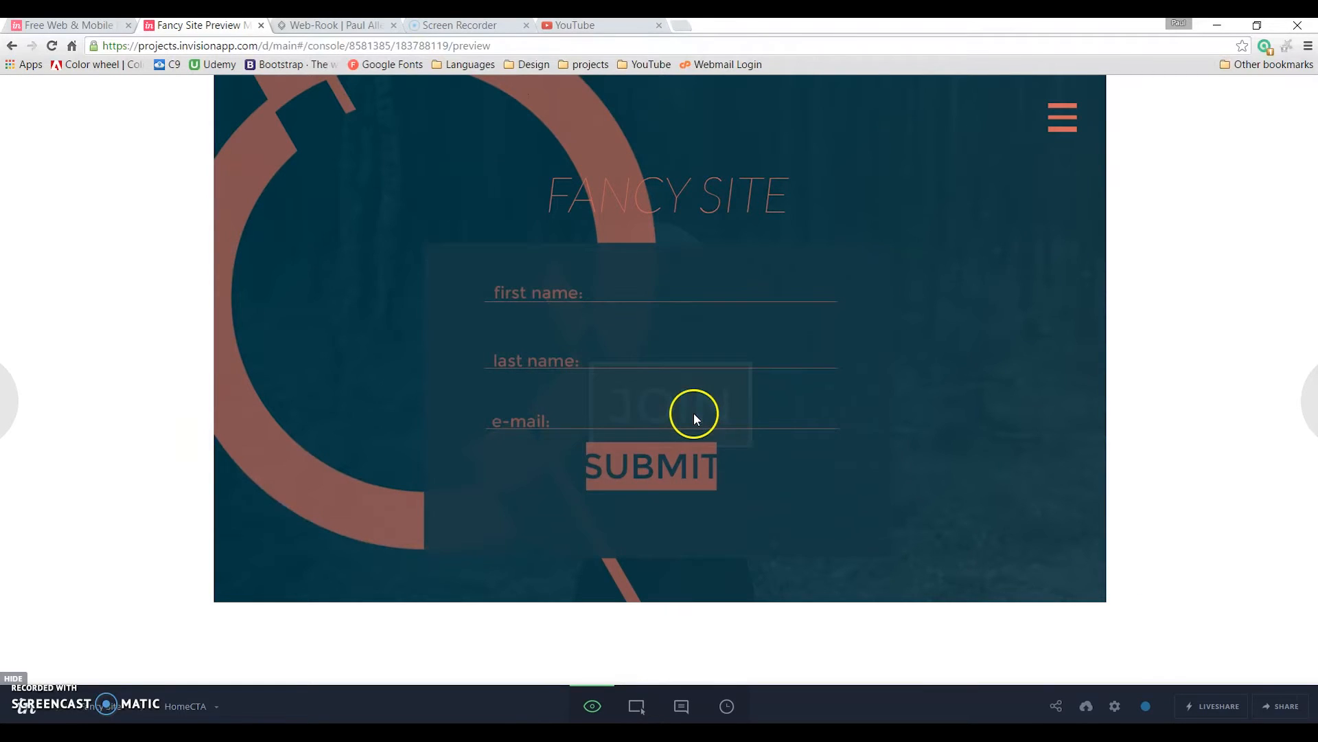
{"action": "left_click", "coordinate": [1172, 411]}
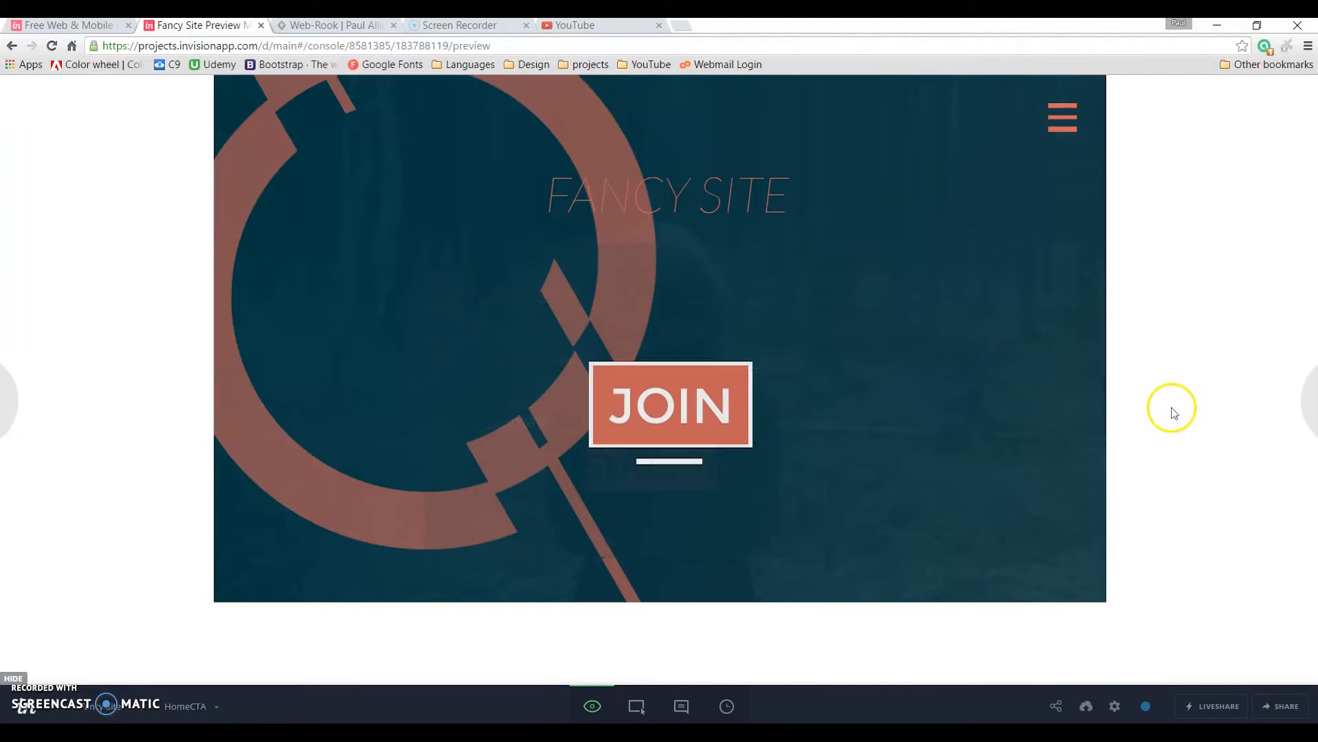
{"action": "left_click", "coordinate": [631, 379]}
{"action": "left_click", "coordinate": [196, 388]}
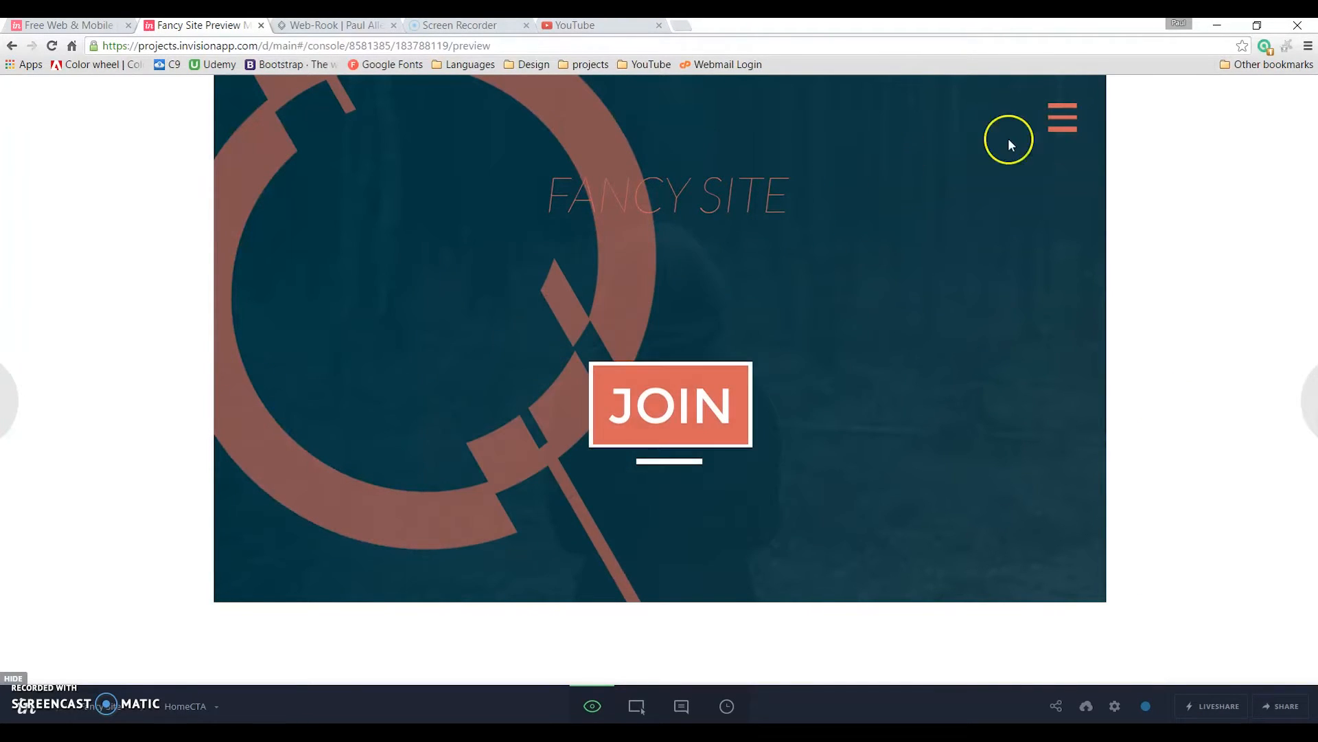
{"action": "left_click", "coordinate": [633, 706]}
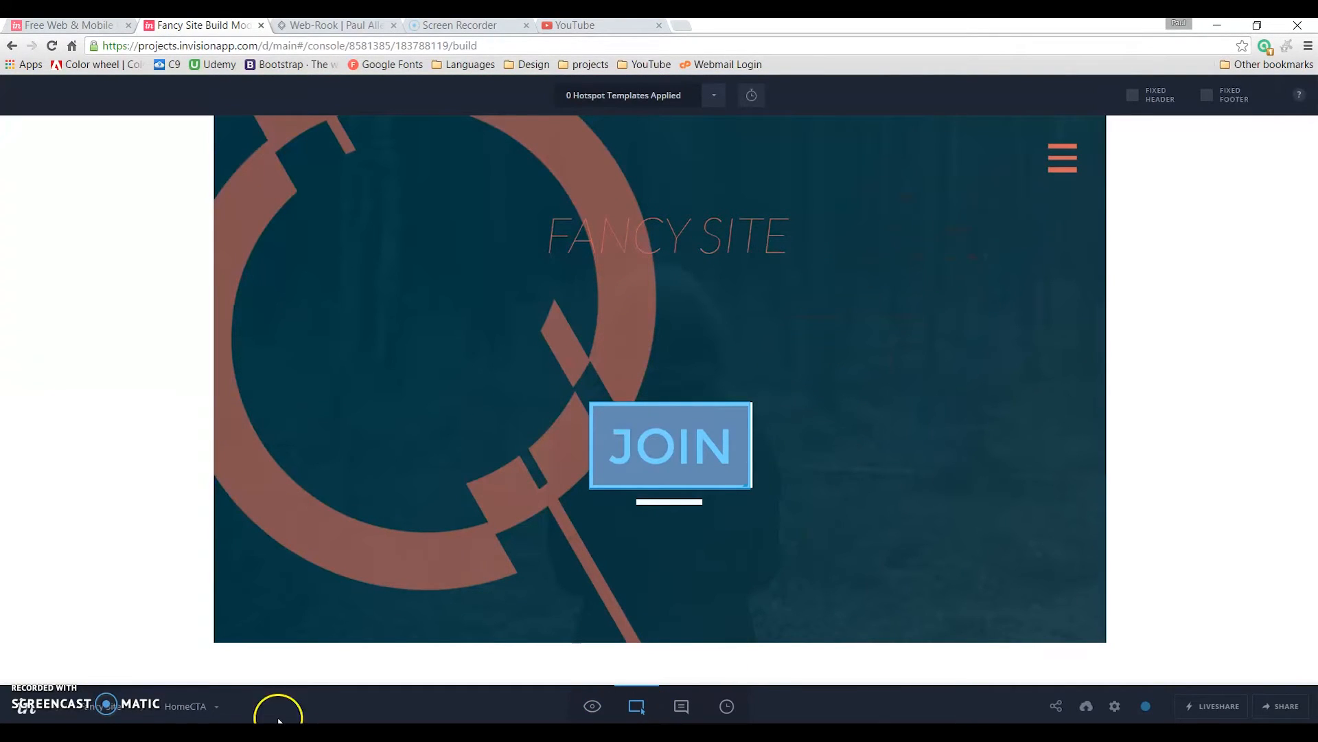
- Preview the Home screen, test opening and closing the navigation overlay, and follow its Holly tile to the Holly screen
{"action": "left_click", "coordinate": [183, 714]}
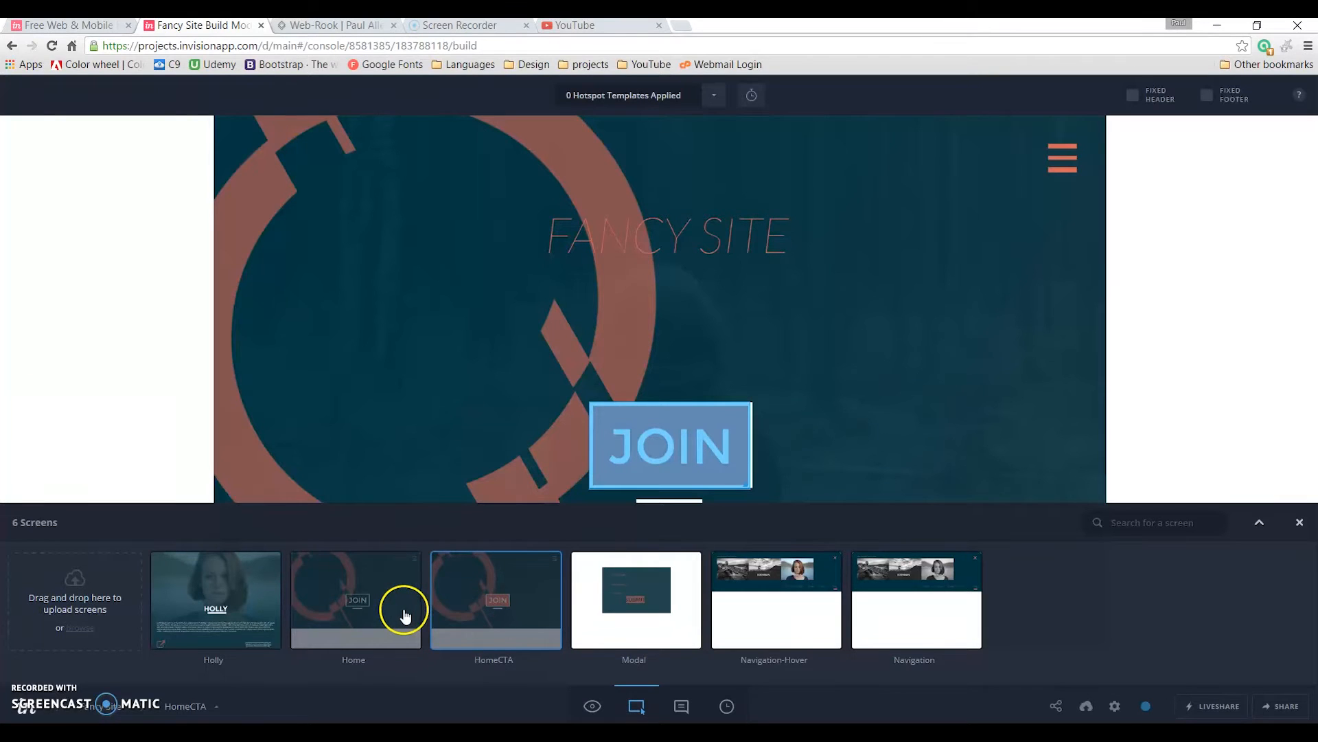
{"action": "left_click", "coordinate": [413, 613]}
{"action": "left_click_drag", "start_coordinate": [1079, 145], "coordinate": [1053, 173]}
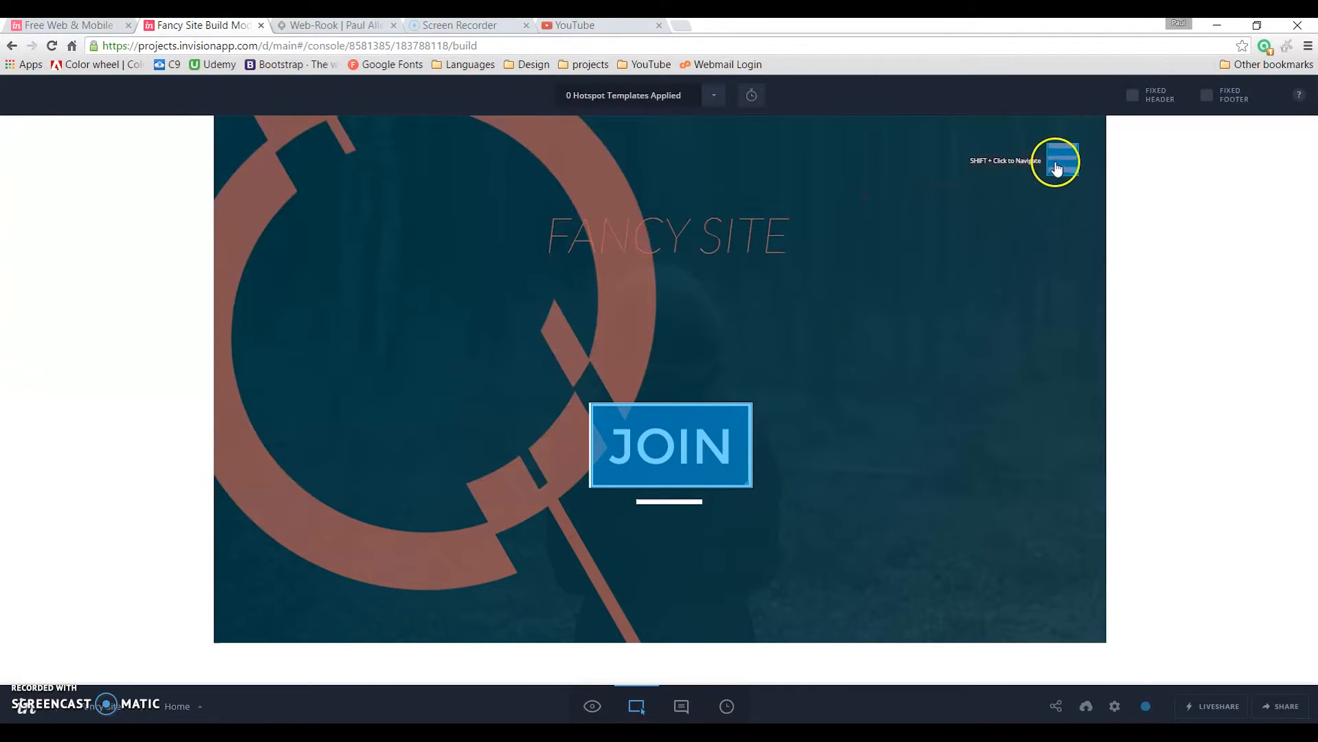
{"action": "left_click", "coordinate": [592, 706]}
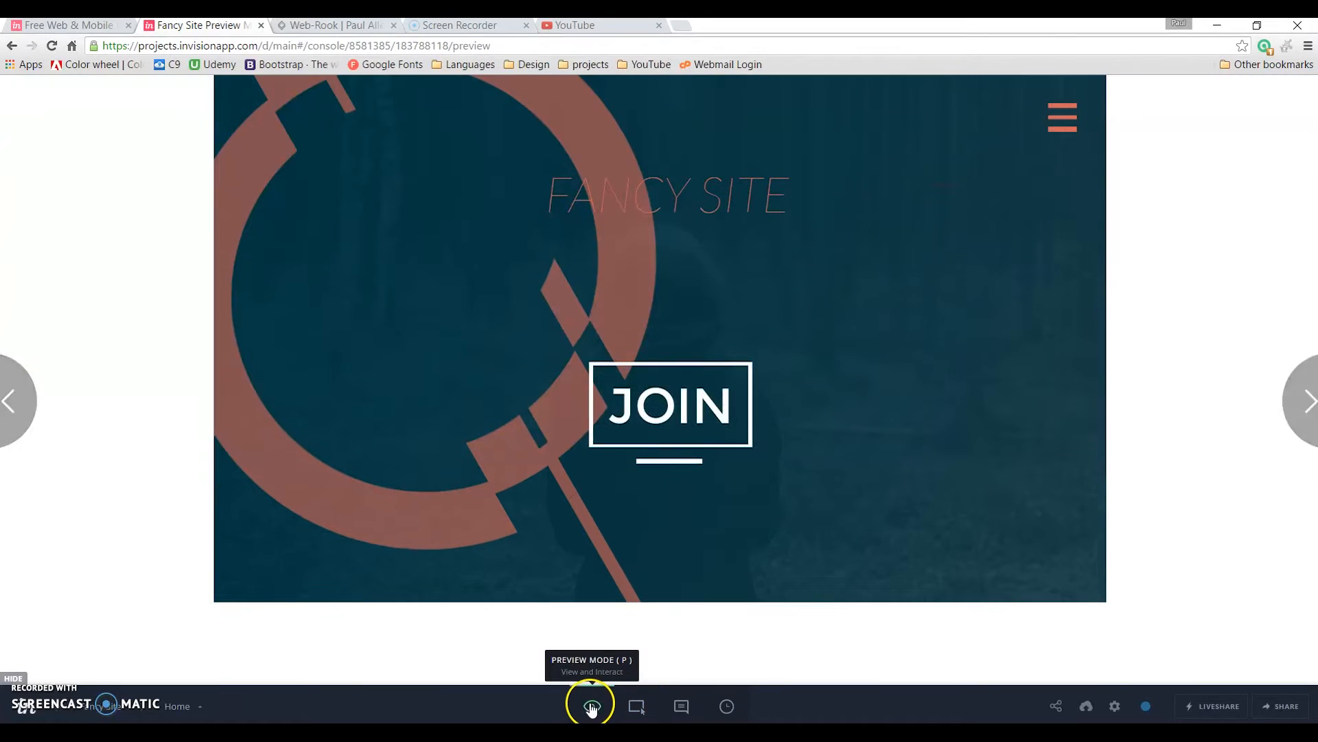
{"action": "left_click", "coordinate": [1058, 128]}
{"action": "left_click", "coordinate": [1059, 128]}
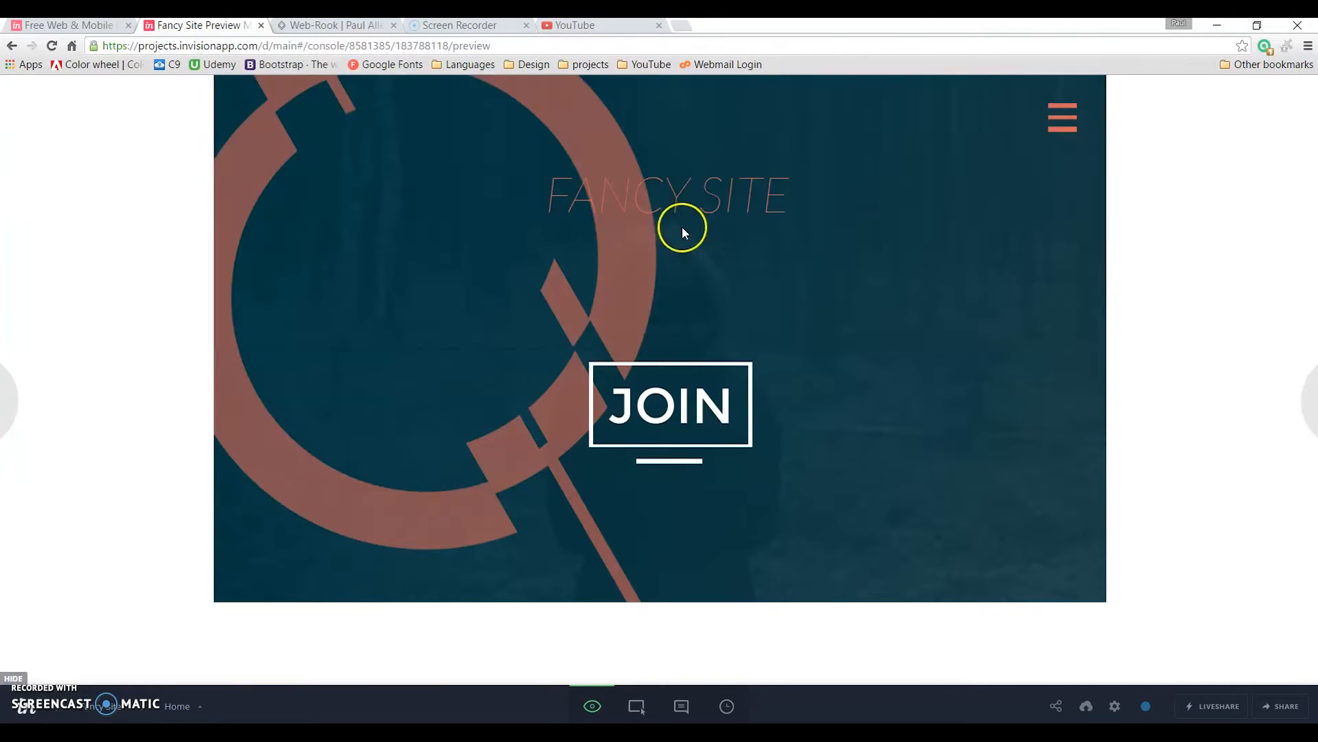
{"action": "left_click", "coordinate": [1082, 115]}
{"action": "left_click", "coordinate": [1062, 121]}
{"action": "left_click", "coordinate": [848, 204]}
{"action": "left_click", "coordinate": [1063, 118]}
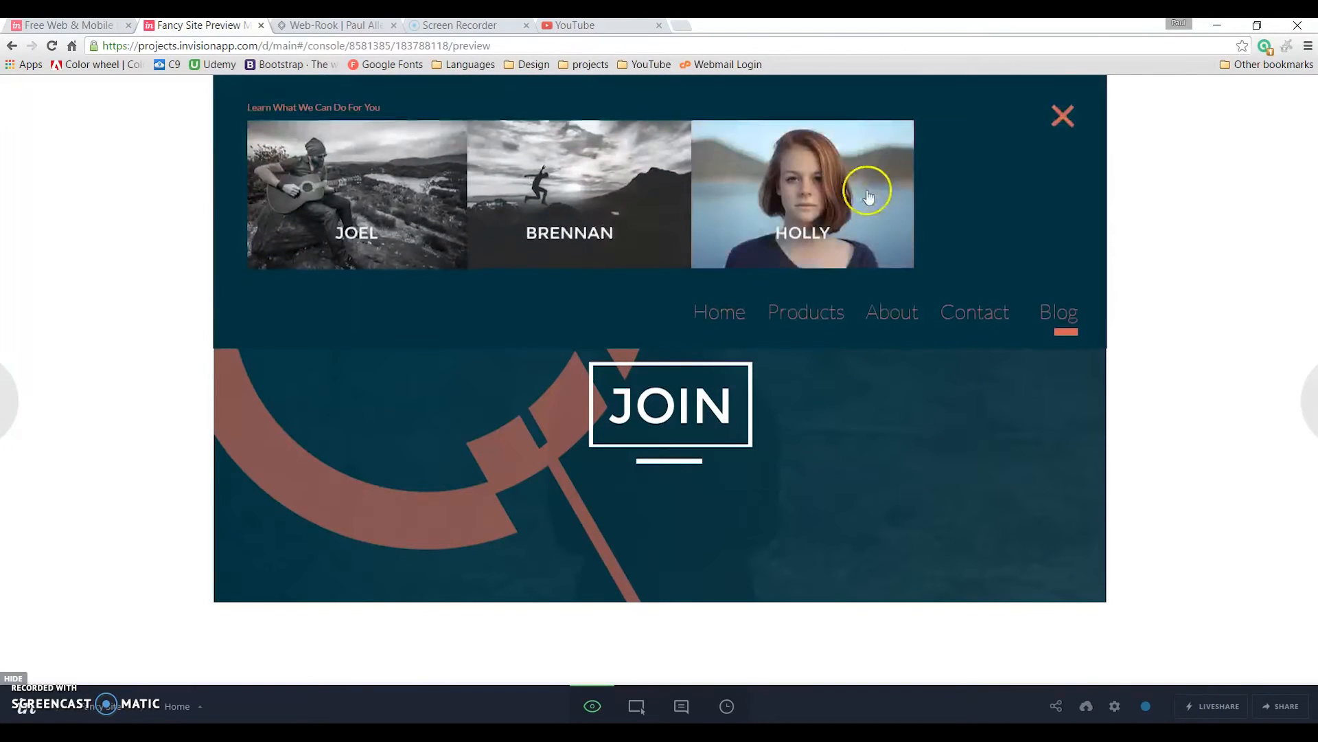
{"action": "left_click", "coordinate": [843, 194]}
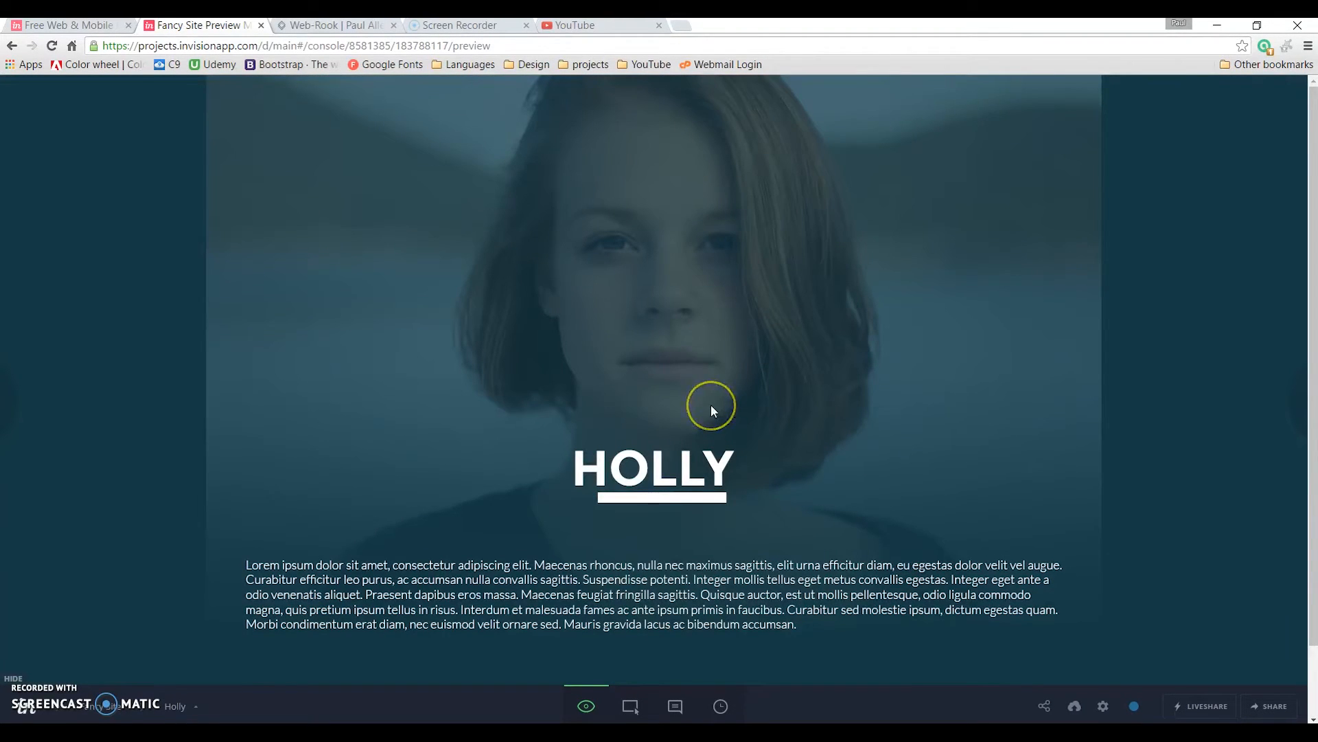
{"action": "scroll", "coordinate": [711, 405], "scroll_direction": "down", "scroll_amount": 1}
- In build mode, enable a fixed footer on the Holly screen and set its height to 160 px
{"action": "left_click", "coordinate": [629, 707]}
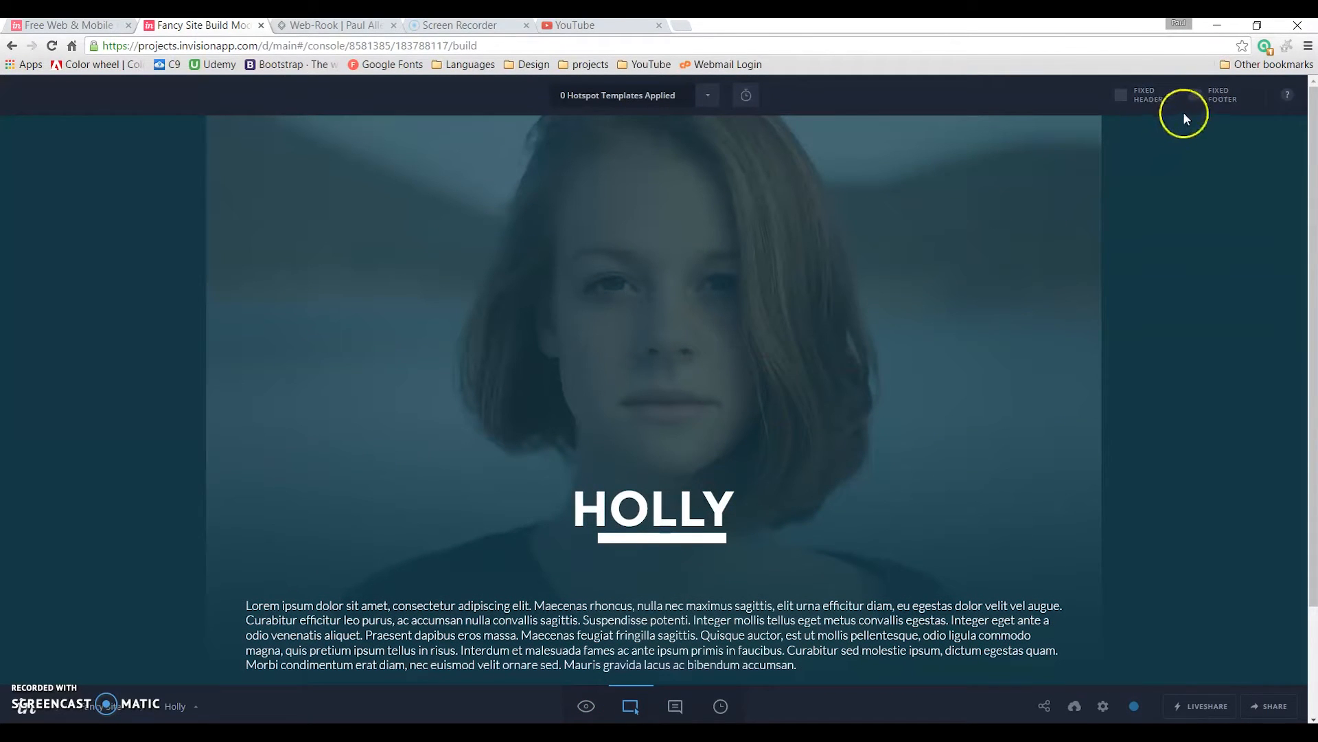
{"action": "left_click", "coordinate": [1195, 96]}
{"action": "scroll", "coordinate": [920, 343], "scroll_direction": "down", "scroll_amount": 2}
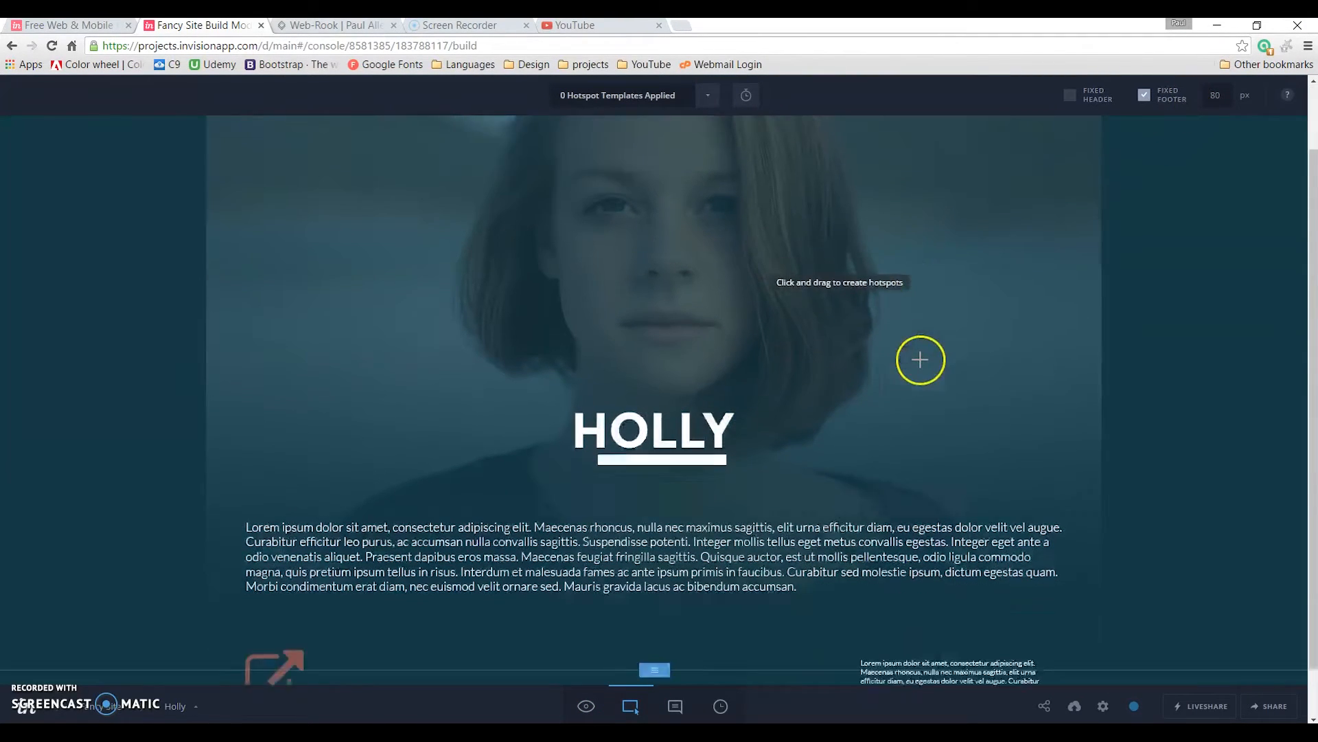
{"action": "left_click_drag", "start_coordinate": [653, 611], "coordinate": [653, 559]}
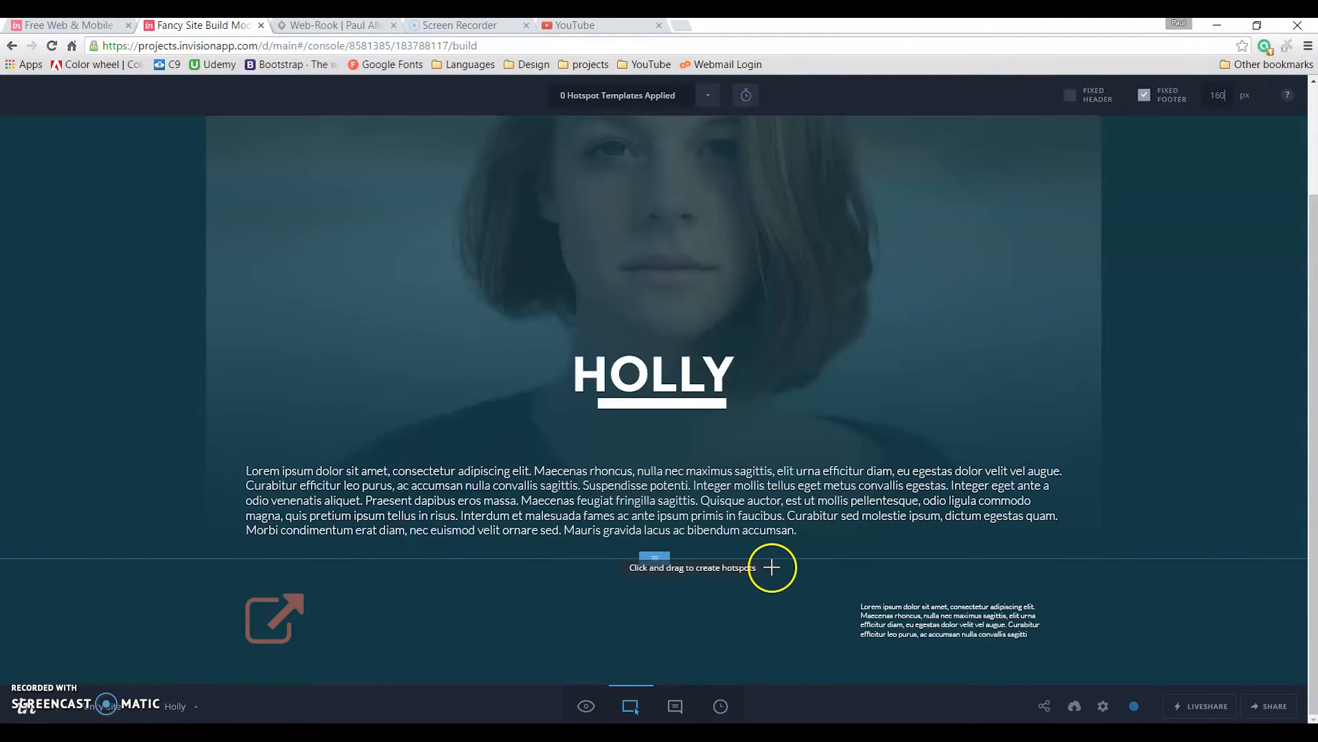
- Preview the Holly screen, check how its fixed footer behaves while the content scrolls, and return to build mode
{"action": "left_click", "coordinate": [586, 706]}
{"action": "scroll", "coordinate": [731, 440], "scroll_direction": "down", "scroll_amount": 2}
{"action": "scroll", "coordinate": [730, 440], "scroll_direction": "up", "scroll_amount": 2}
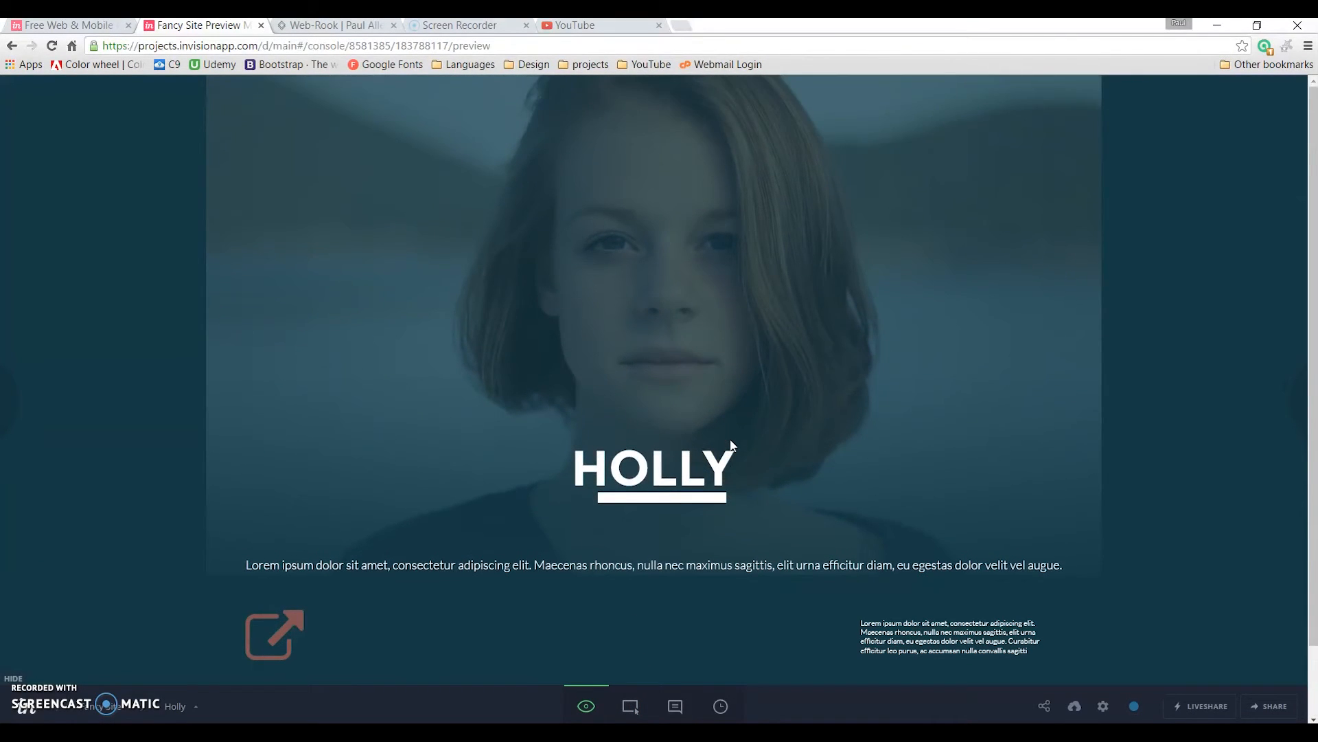
{"action": "scroll", "coordinate": [730, 439], "scroll_direction": "down", "scroll_amount": 2}
{"action": "scroll", "coordinate": [731, 439], "scroll_direction": "up", "scroll_amount": 2}
{"action": "scroll", "coordinate": [730, 440], "scroll_direction": "down", "scroll_amount": 1}
{"action": "scroll", "coordinate": [731, 439], "scroll_direction": "up", "scroll_amount": 1}
{"action": "left_click", "coordinate": [633, 707]}
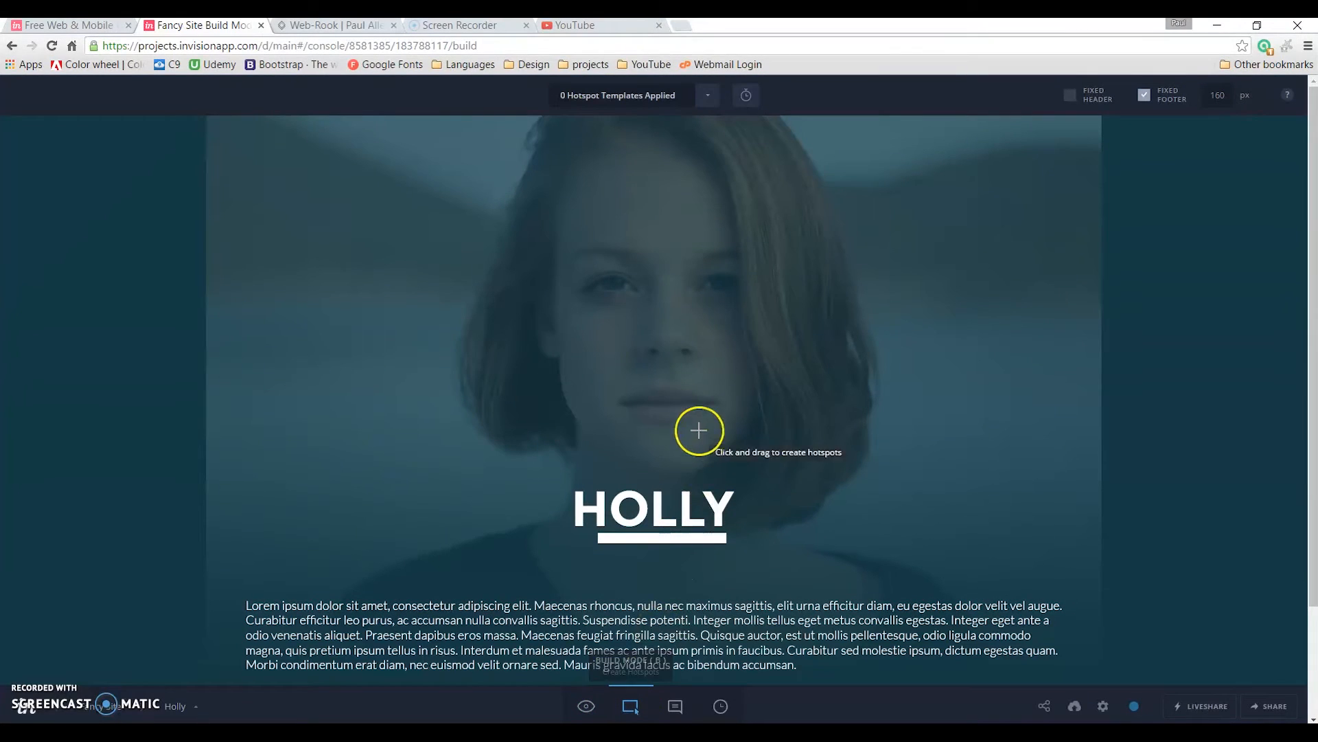
- Look over the project's screen list, reopen the Holly screen and examine its full length in build mode
{"action": "left_click", "coordinate": [198, 708]}
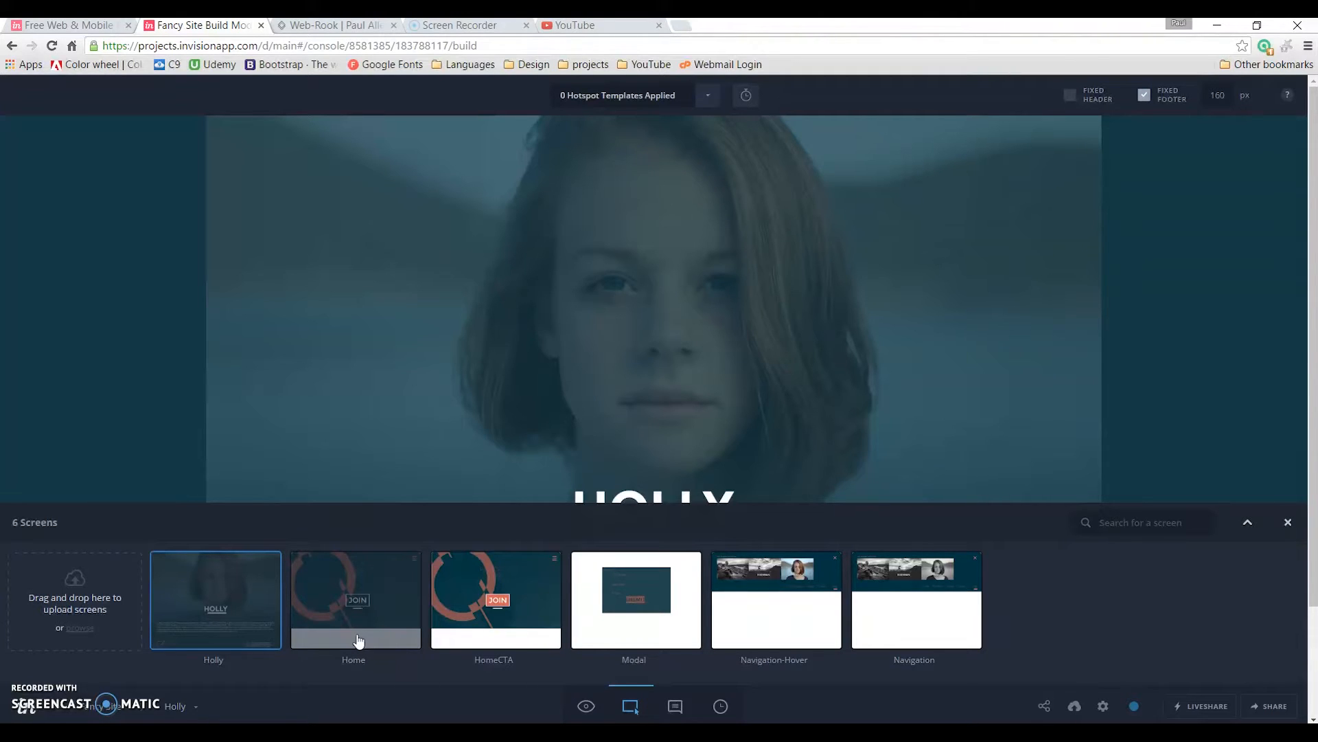
{"action": "left_click_drag", "start_coordinate": [358, 640], "coordinate": [249, 592]}
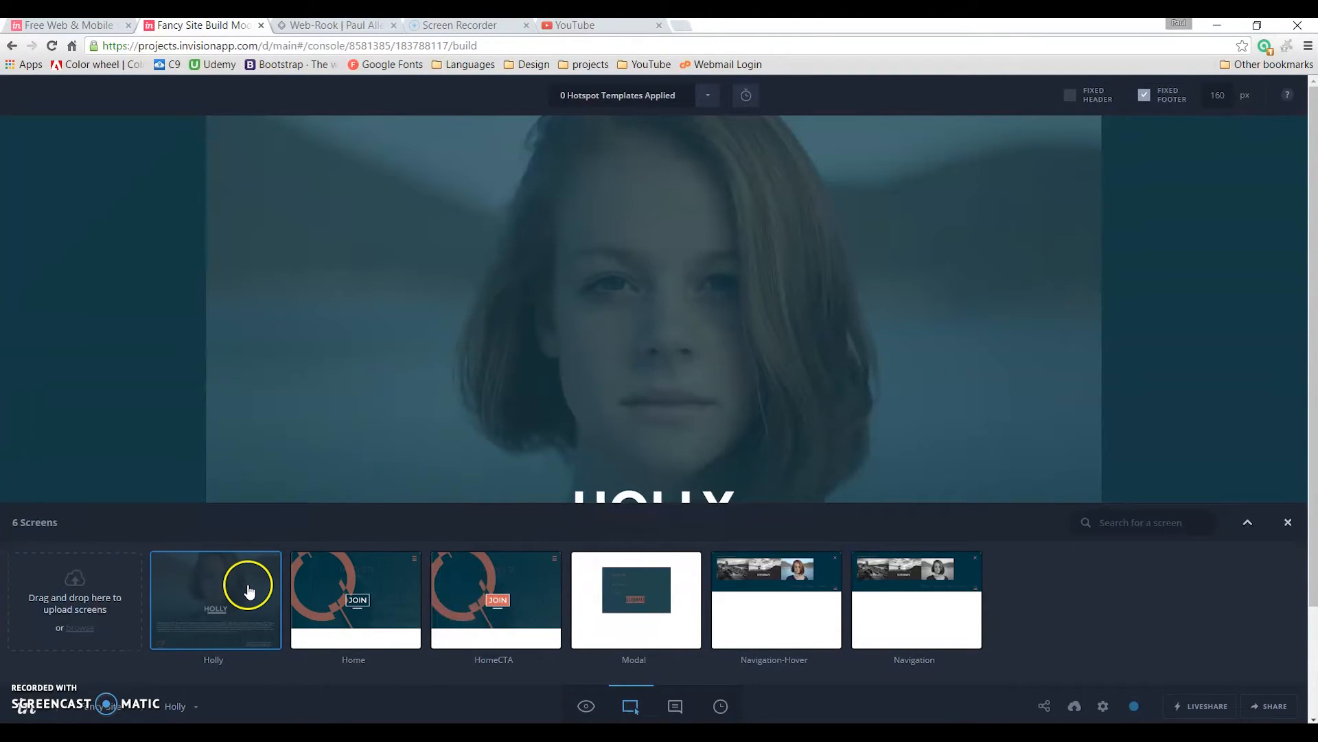
{"action": "left_click", "coordinate": [248, 586]}
{"action": "scroll", "coordinate": [626, 227], "scroll_direction": "down", "scroll_amount": 2}
{"action": "scroll", "coordinate": [675, 290], "scroll_direction": "up", "scroll_amount": 2}
{"action": "scroll", "coordinate": [674, 291], "scroll_direction": "down", "scroll_amount": 2}
{"action": "scroll", "coordinate": [674, 290], "scroll_direction": "up", "scroll_amount": 2}
{"action": "scroll", "coordinate": [675, 291], "scroll_direction": "down", "scroll_amount": 2}
{"action": "scroll", "coordinate": [674, 290], "scroll_direction": "up", "scroll_amount": 2}
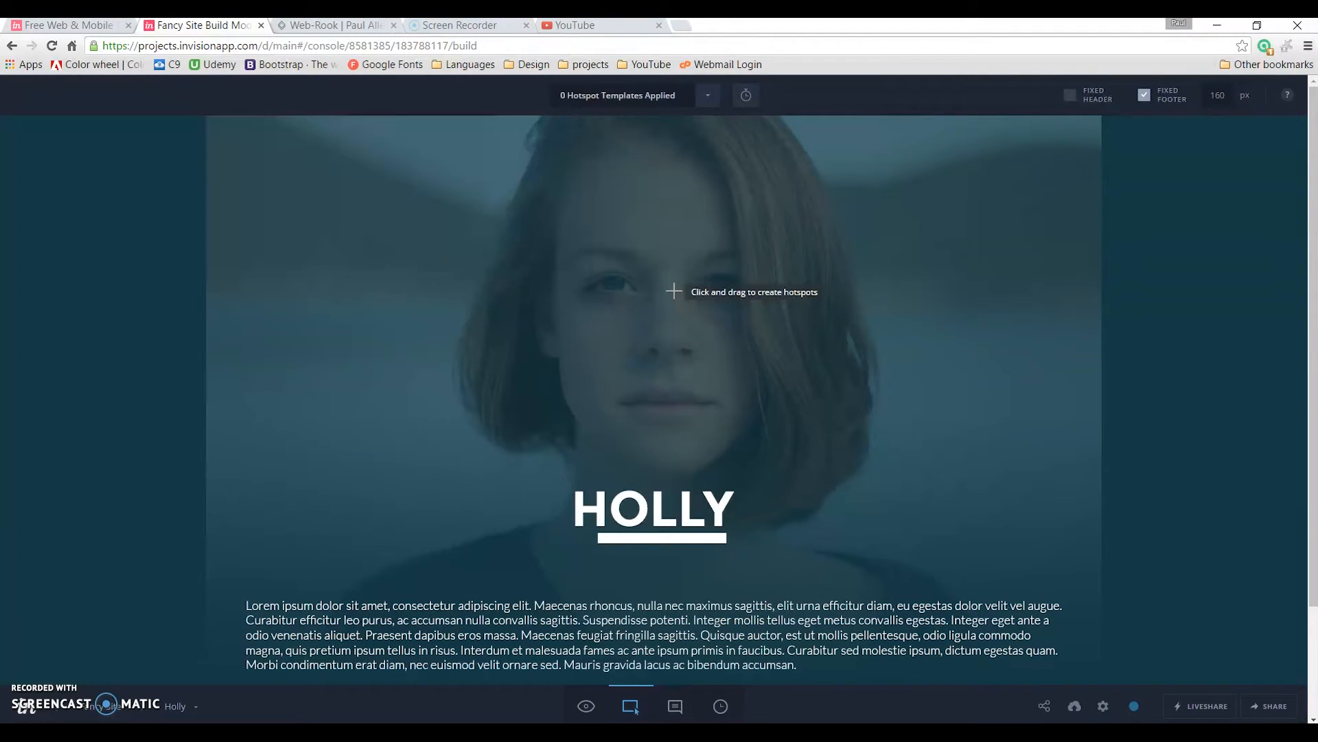
- Open the prototype's sharing settings with all options shown and set the share link to start at the Home screen
{"action": "left_click", "coordinate": [1272, 705]}
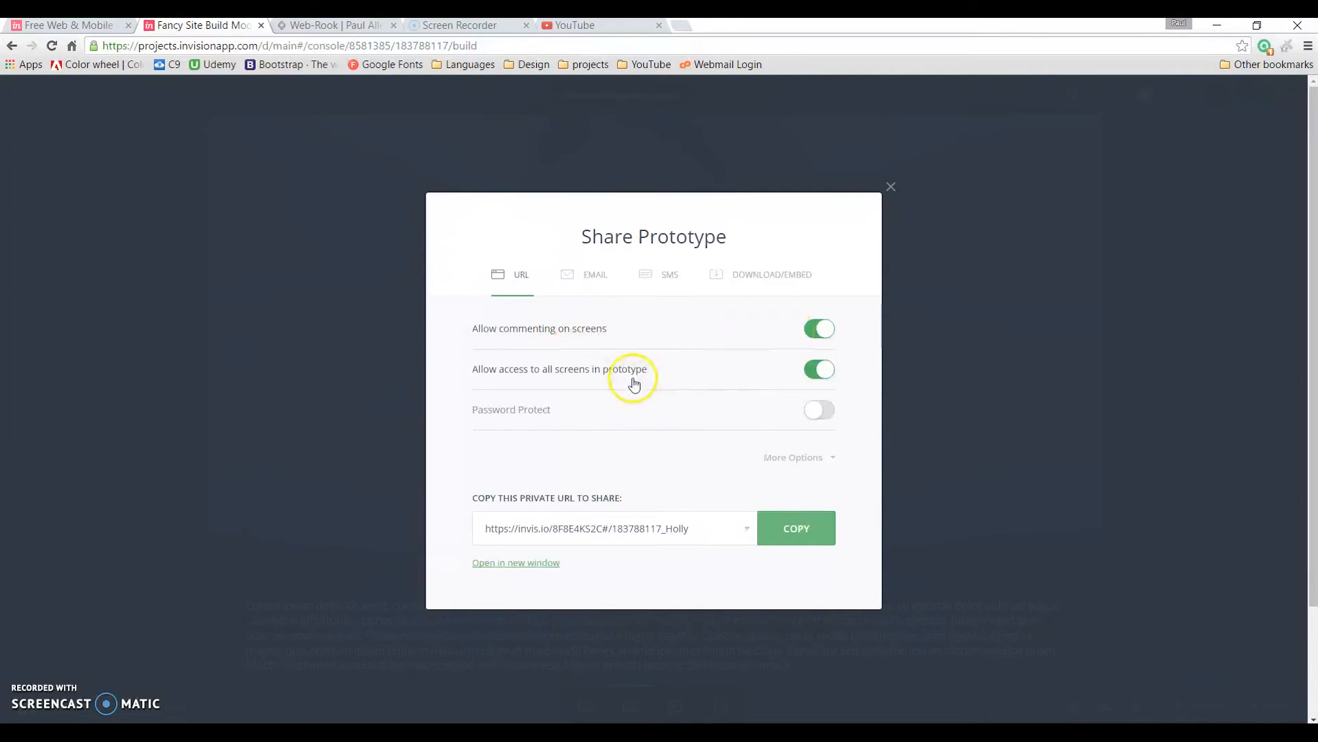
{"action": "left_click", "coordinate": [786, 455]}
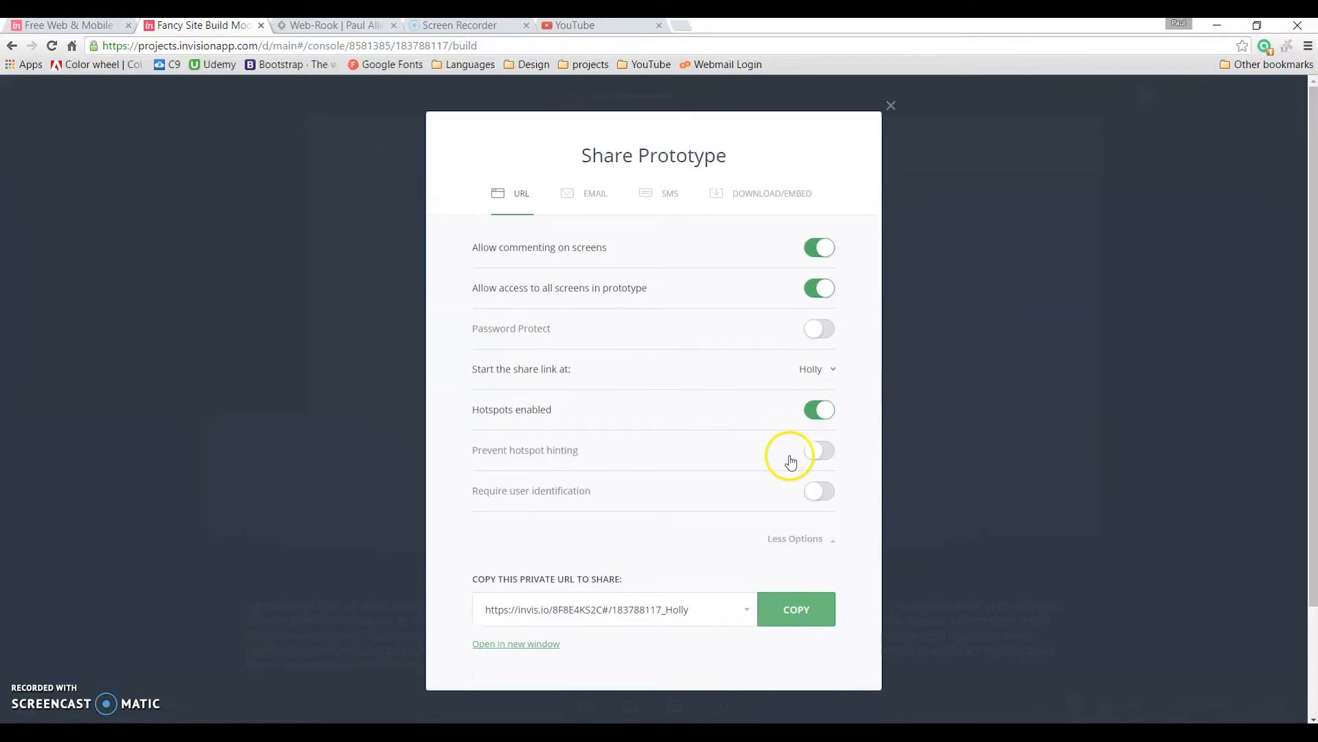
{"action": "left_click", "coordinate": [812, 370]}
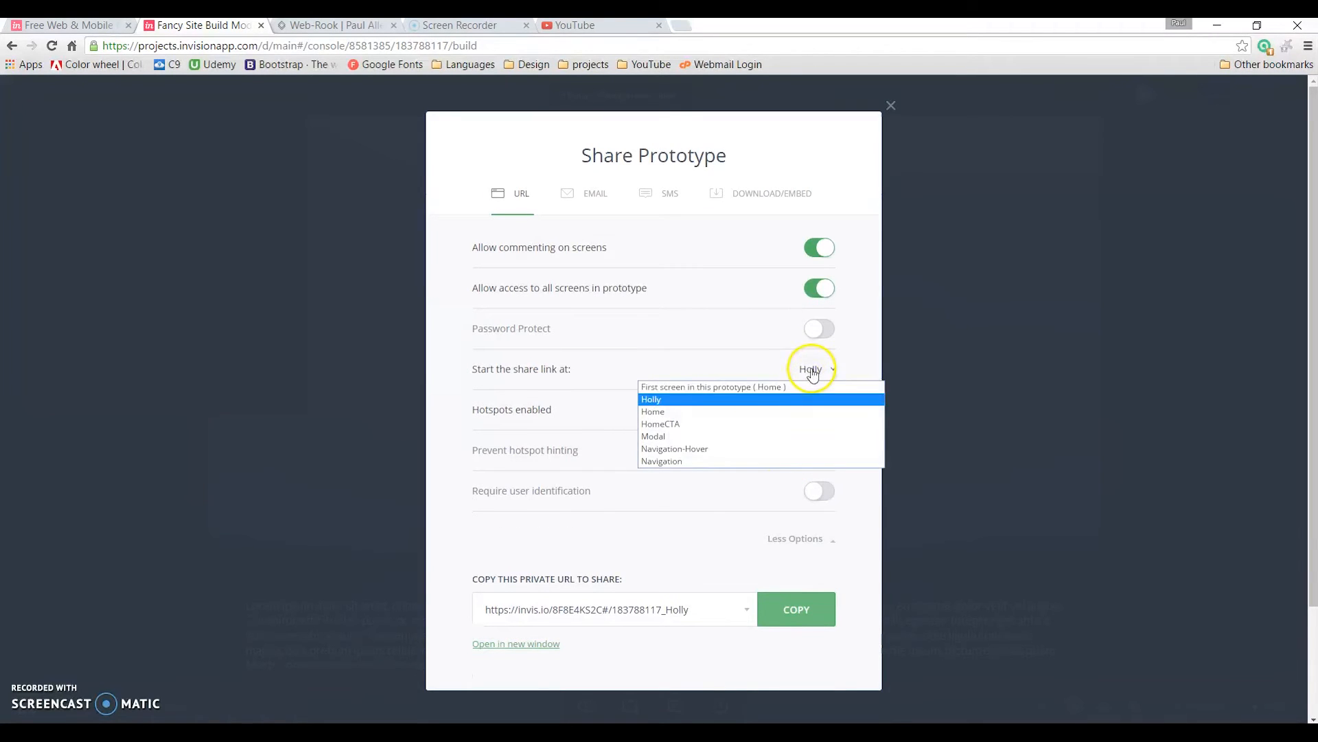
{"action": "left_click", "coordinate": [693, 413]}
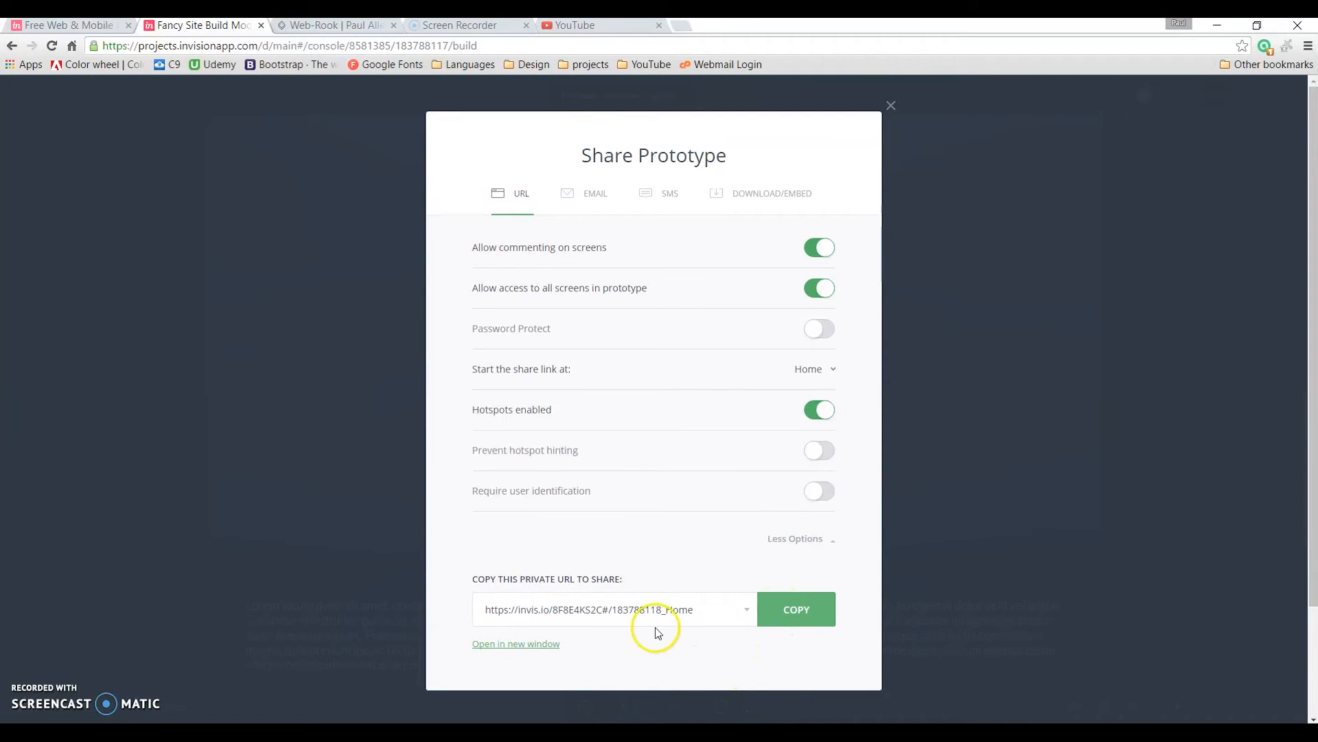
- Open the shared prototype in a new window and test the JOIN modal, the navigation overlay and the Holly page
{"action": "left_click", "coordinate": [549, 644]}
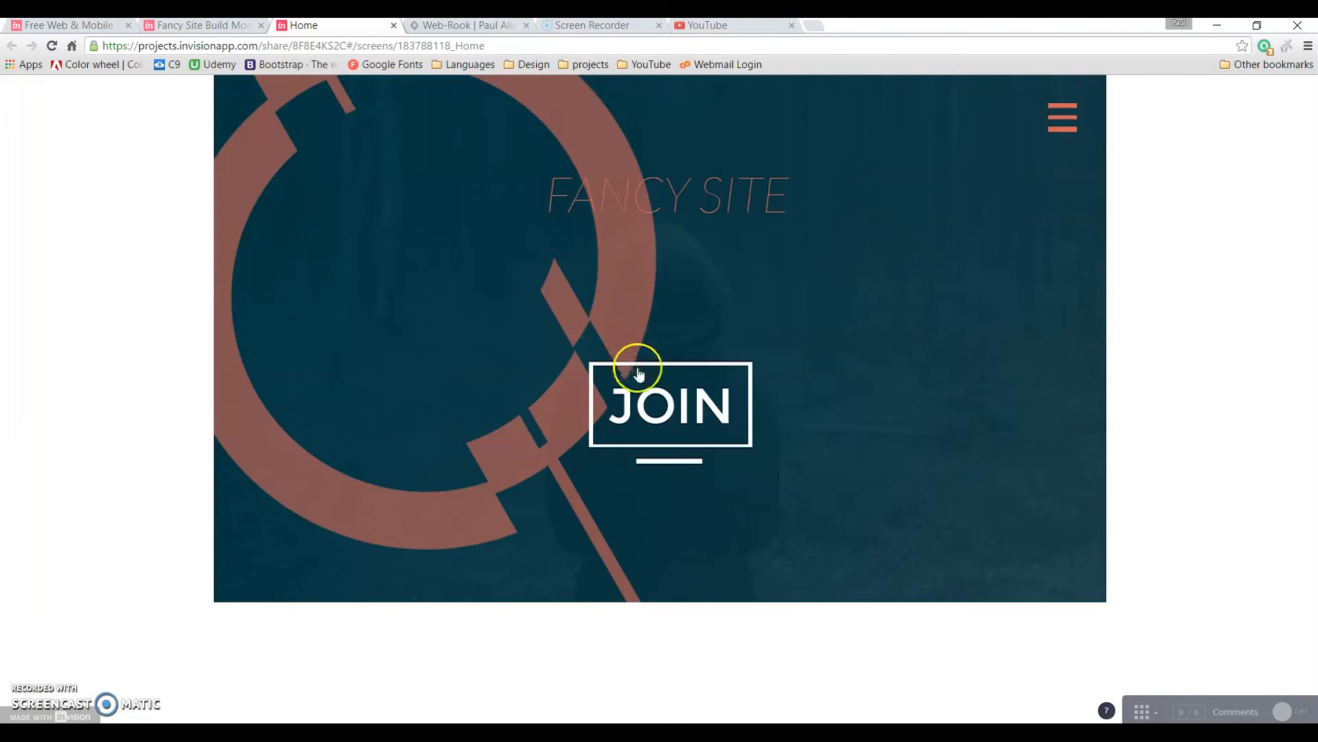
{"action": "left_click", "coordinate": [651, 403]}
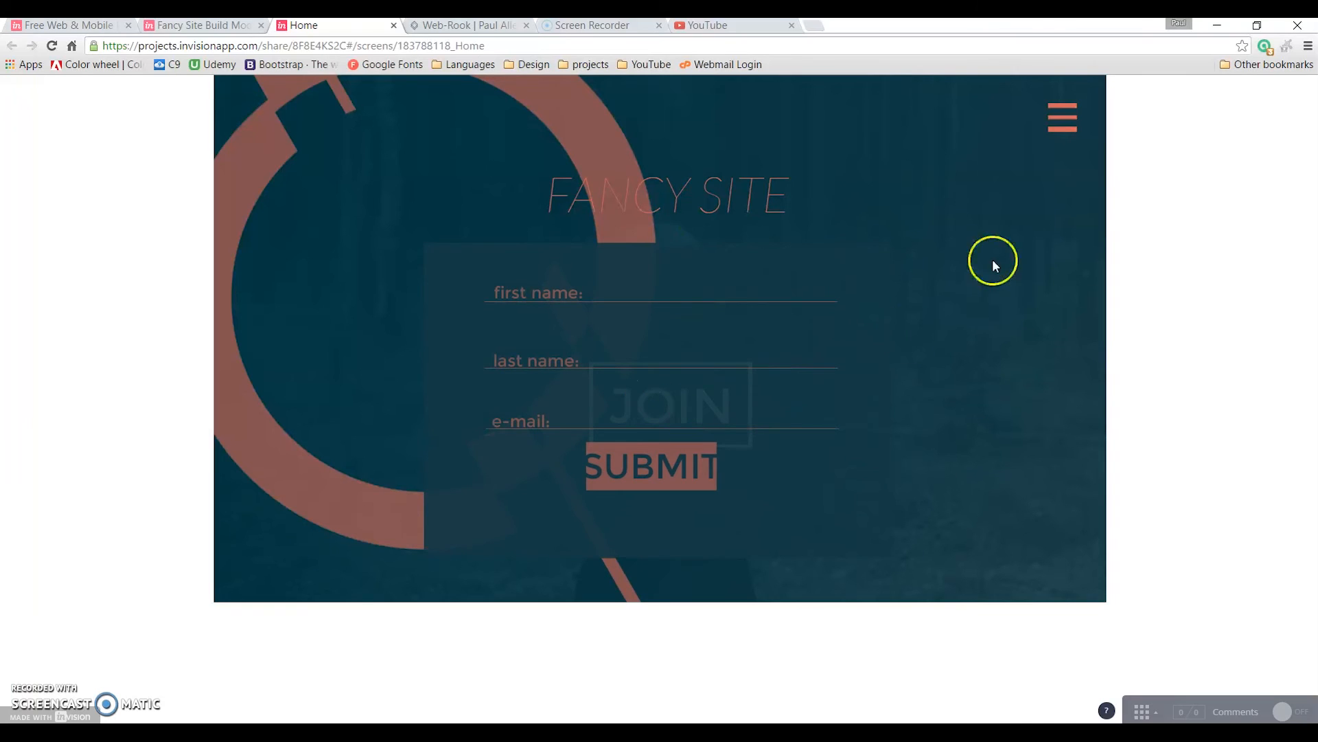
{"action": "left_click", "coordinate": [1074, 128]}
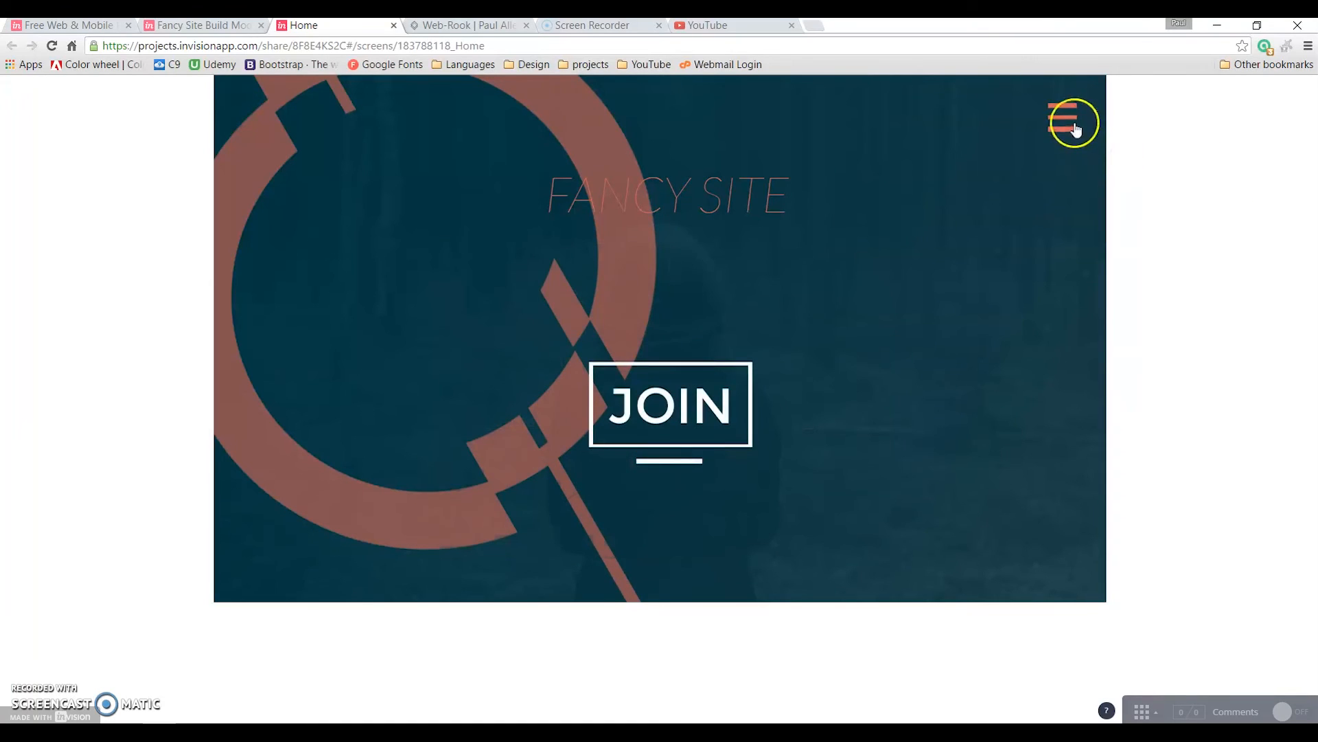
{"action": "left_click", "coordinate": [1074, 128]}
{"action": "left_click", "coordinate": [874, 189]}
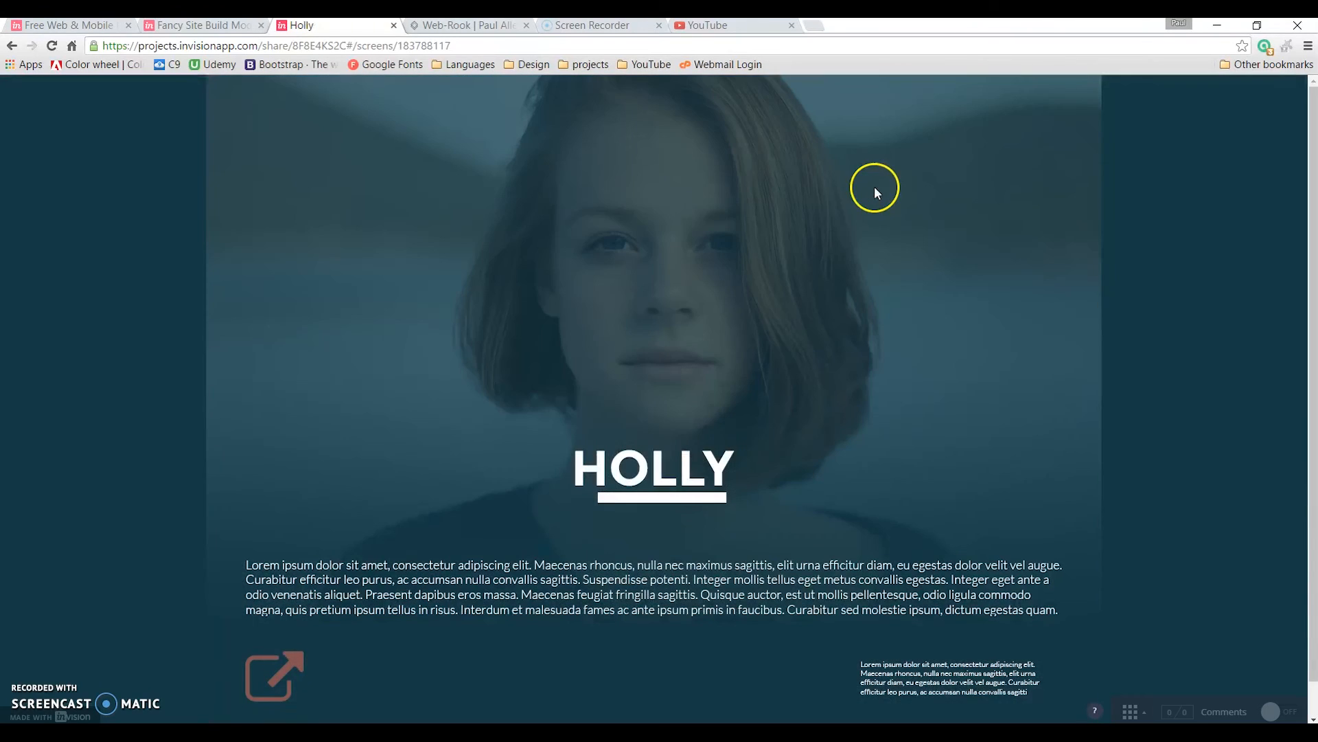
{"action": "scroll", "coordinate": [903, 397], "scroll_direction": "down", "scroll_amount": 1}
{"action": "scroll", "coordinate": [910, 431], "scroll_direction": "up", "scroll_amount": 1}
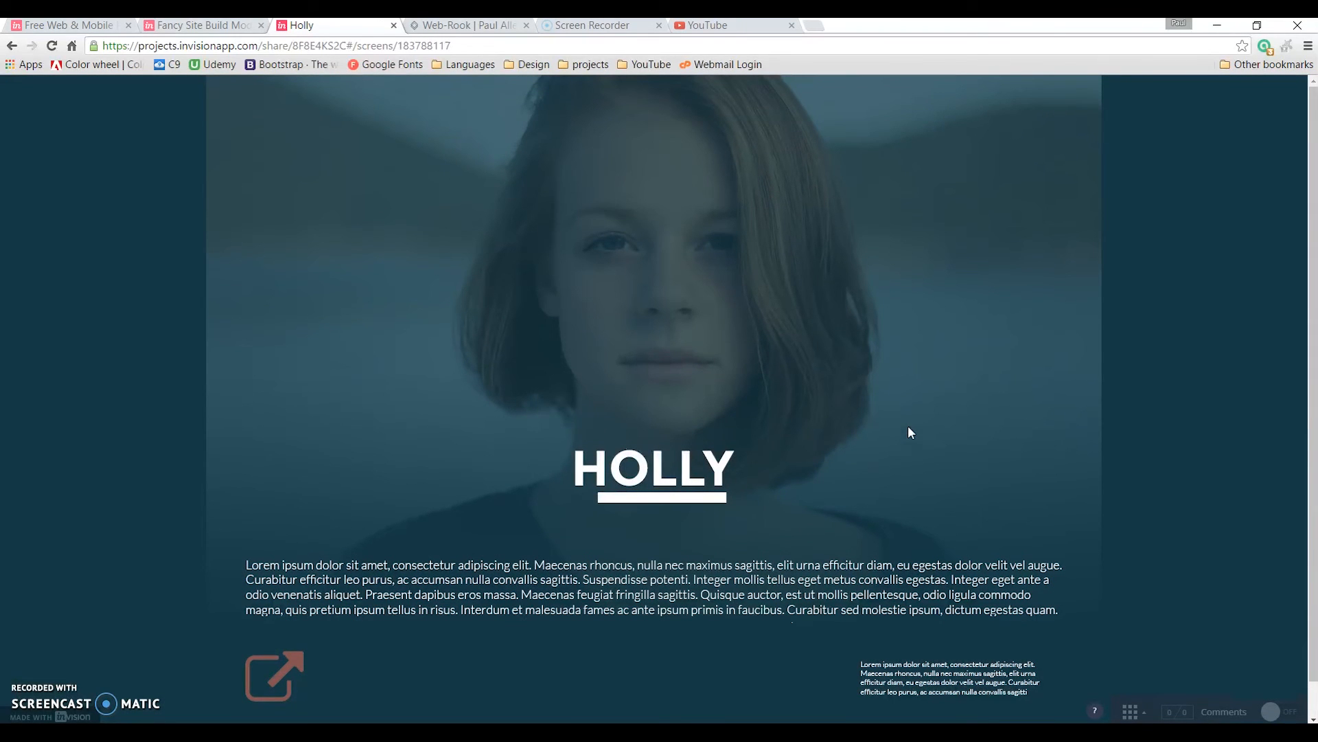